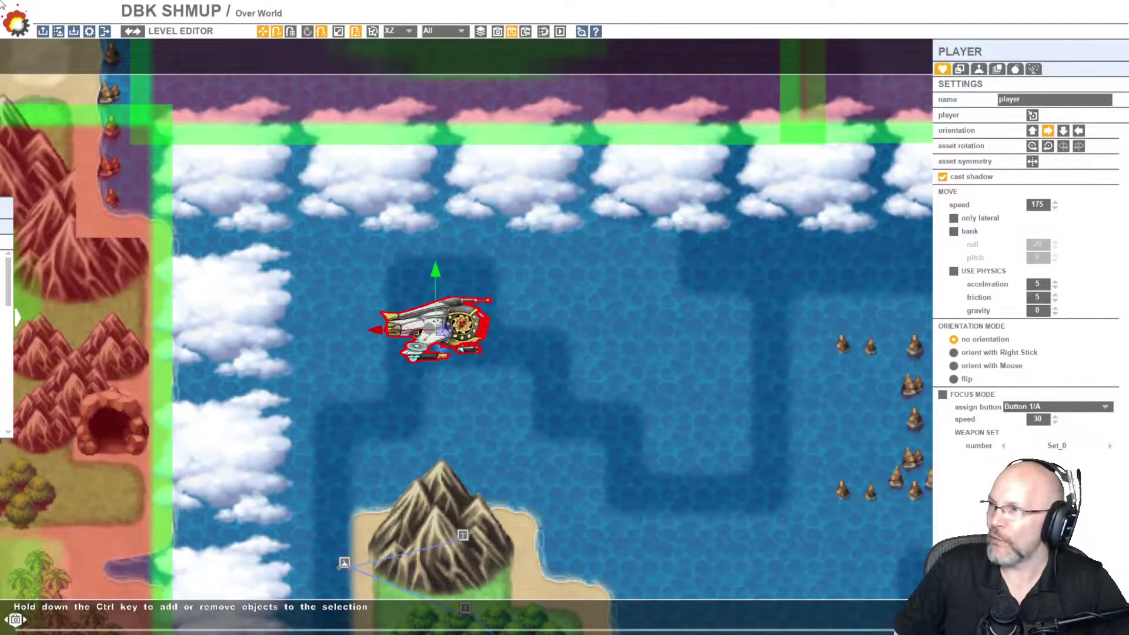
pyautogui.hotkey('alt', 'Tab')
pyautogui.hotkey('alt', 'Tab')
pyautogui.hotkey('alt', 'Tab')
pyautogui.hotkey('alt', 'shift', 'Tab')
pyautogui.hotkey('alt', 'shift', 'Tab')
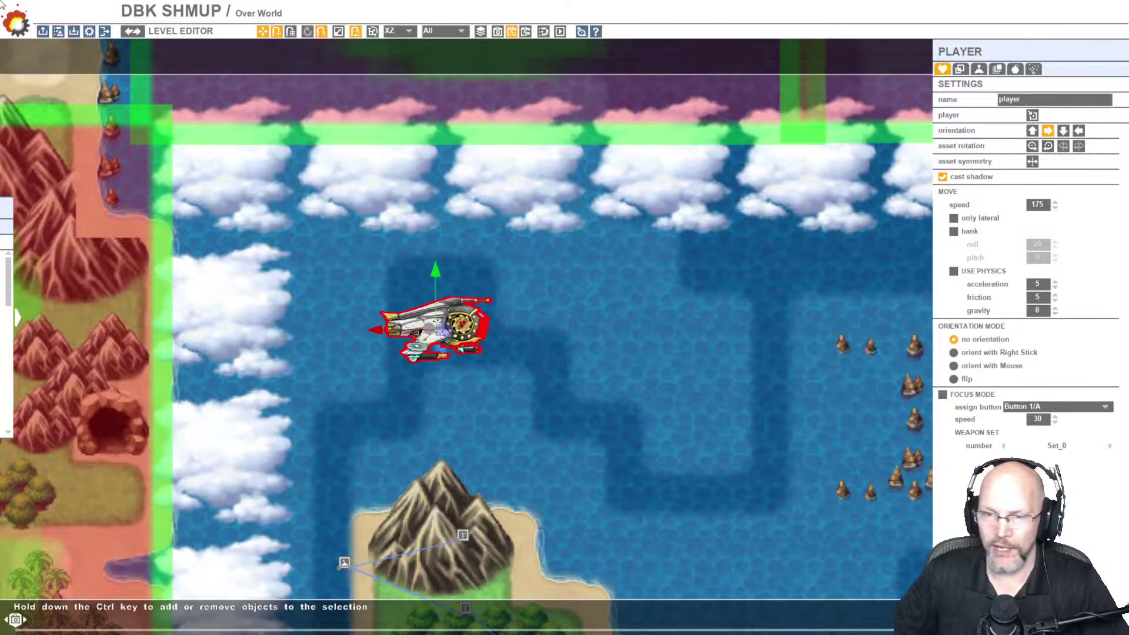
# Step: Place an End of Level object from the gameplay objects in the open water to the right of the player ship
pyautogui.moveTo(16, 320)
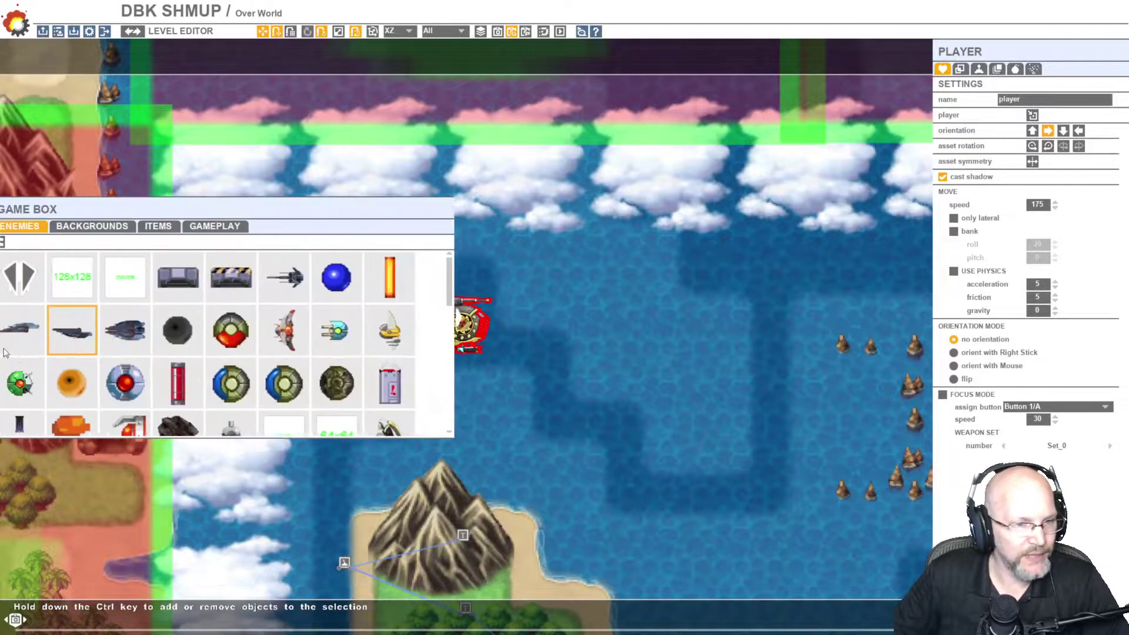
pyautogui.click(223, 231)
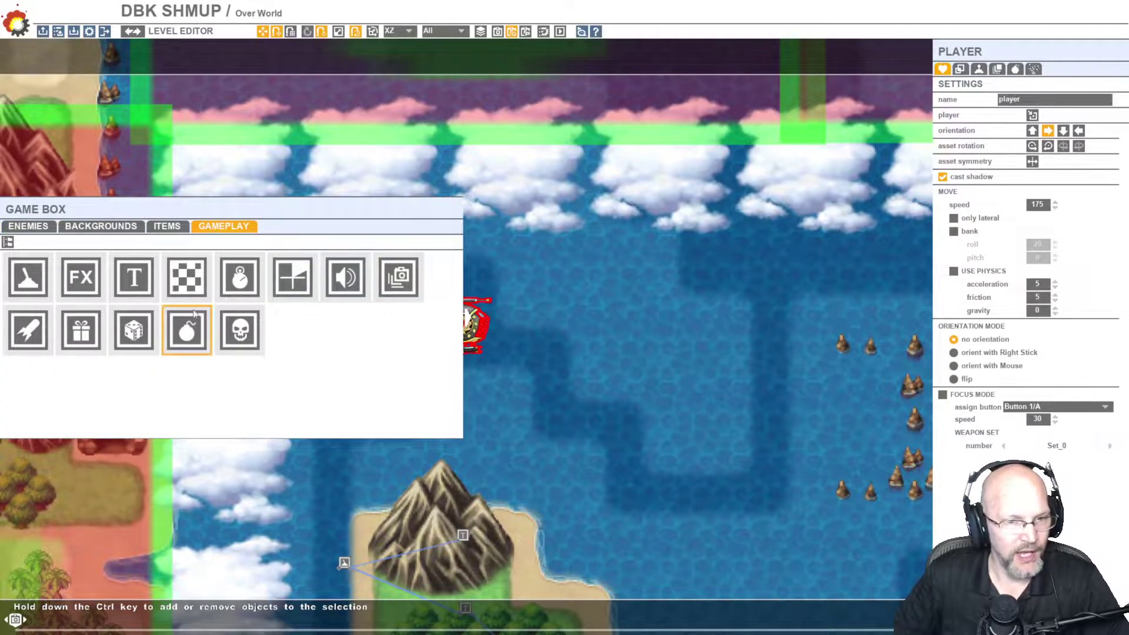
pyautogui.click(191, 290)
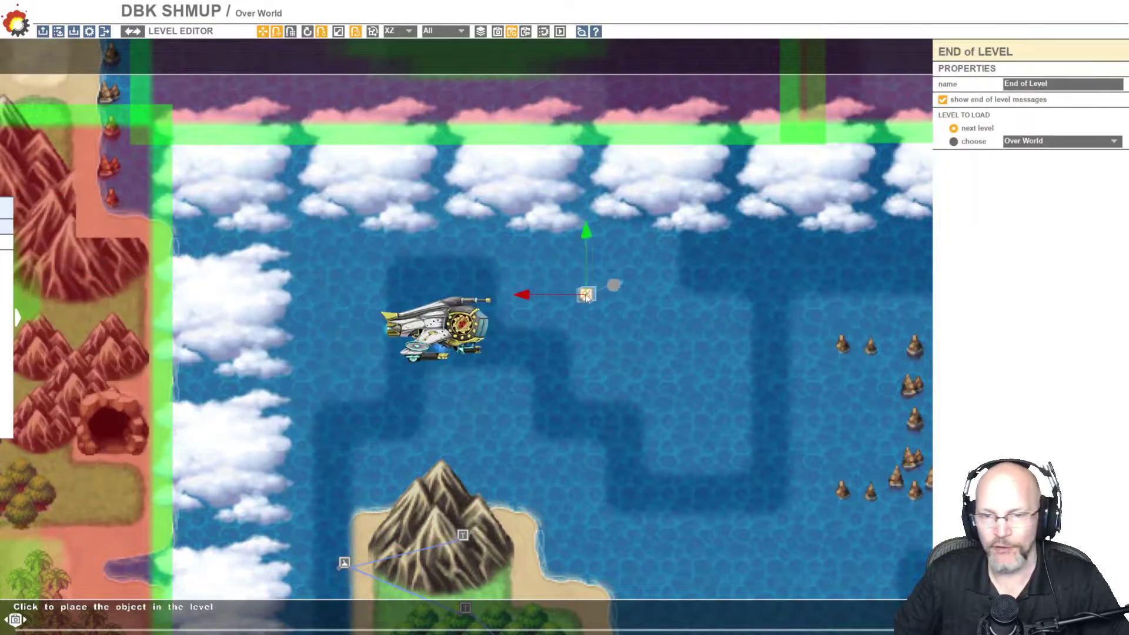
pyautogui.click(670, 290)
pyautogui.click(746, 347)
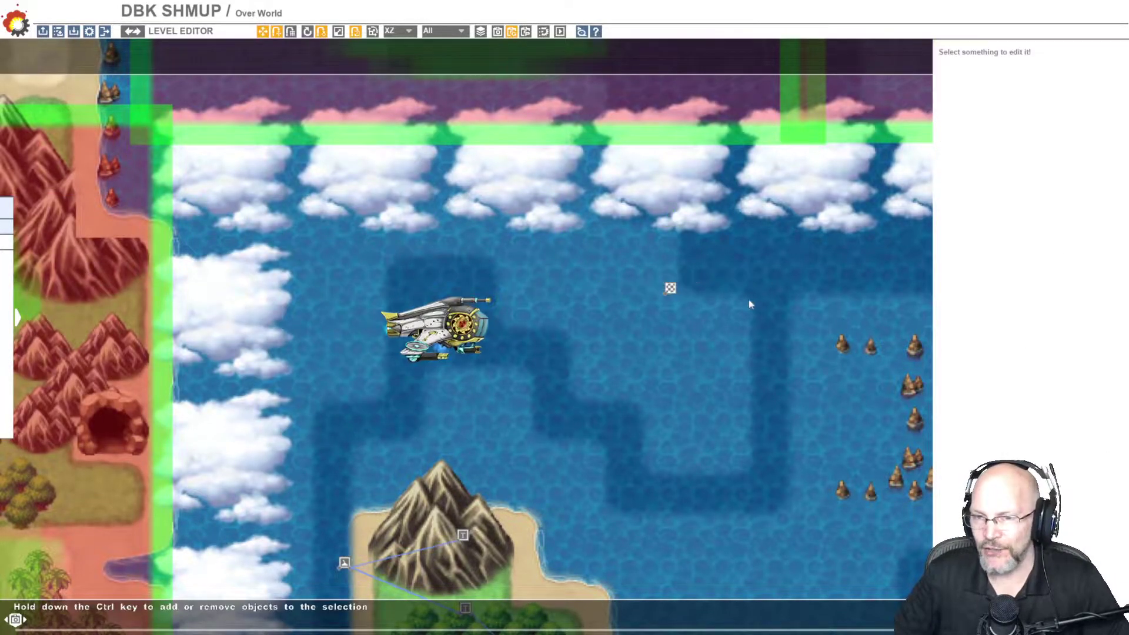
# Step: Examine which levels the new End of Level object can load, leaving its settings as they are
pyautogui.click(670, 288)
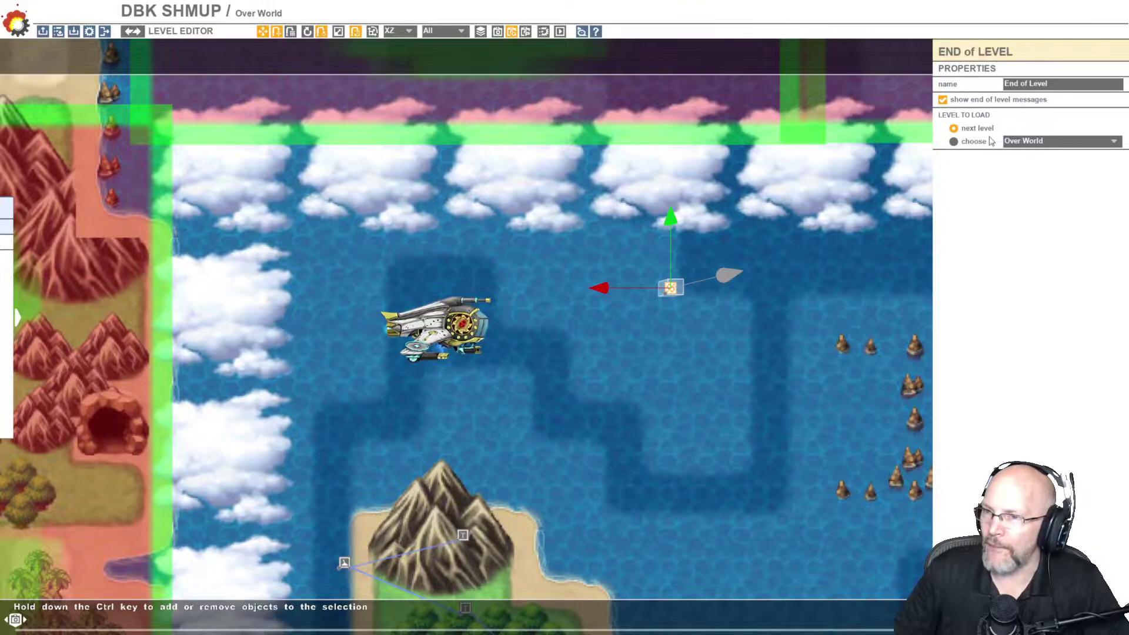
pyautogui.click(1035, 142)
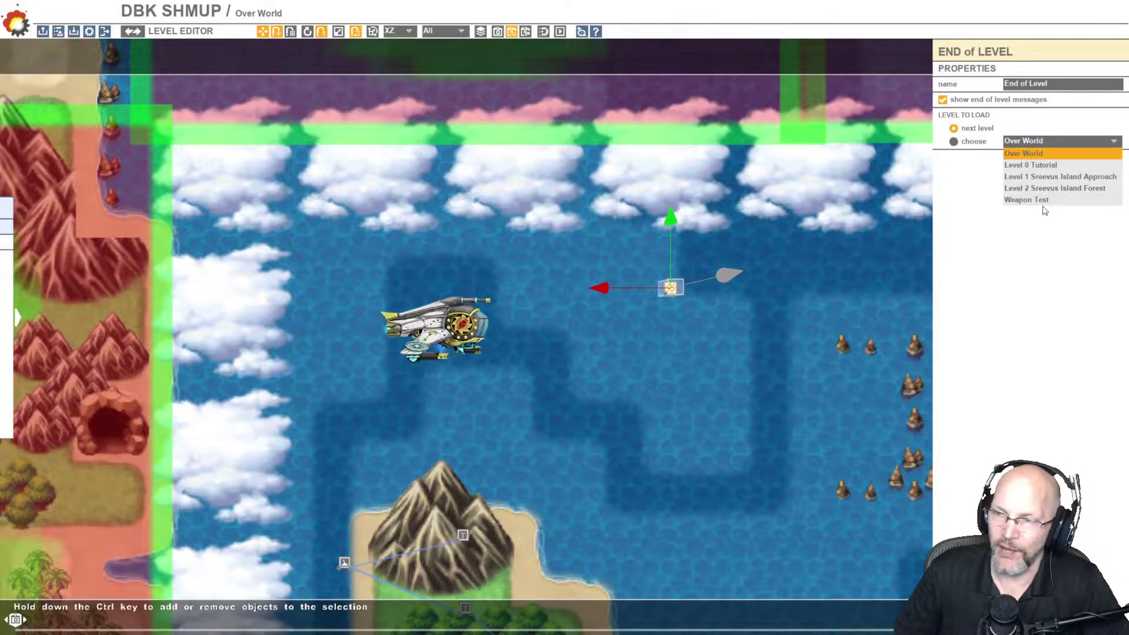
pyautogui.click(1058, 245)
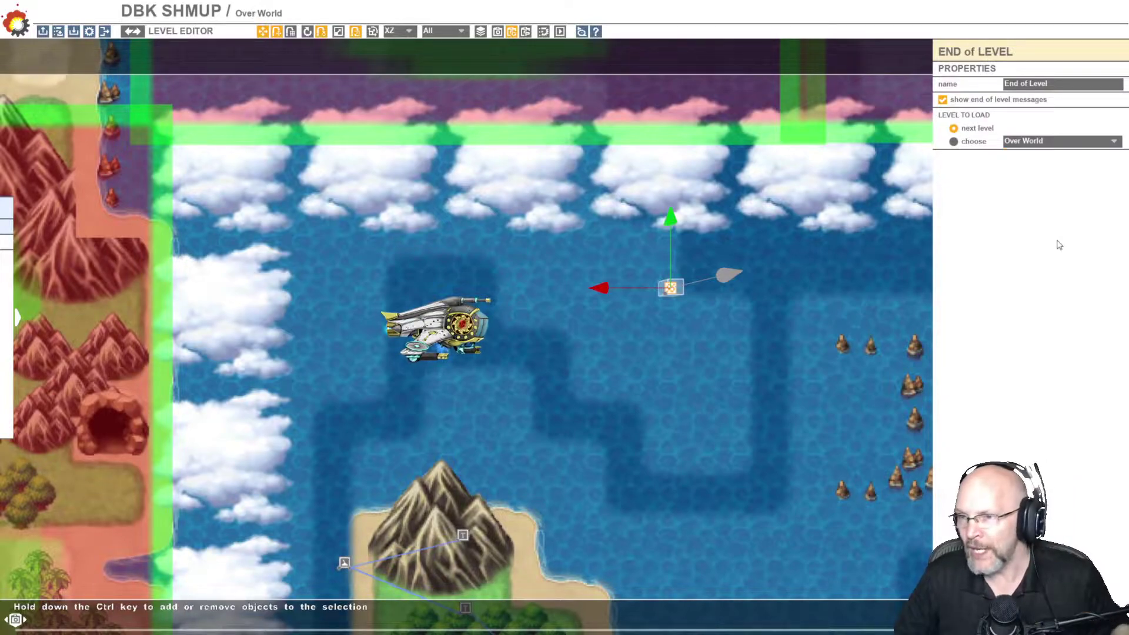
# Step: Delete the End of Level object placed in the water beside the ship
pyautogui.click(707, 312)
pyautogui.click(671, 288)
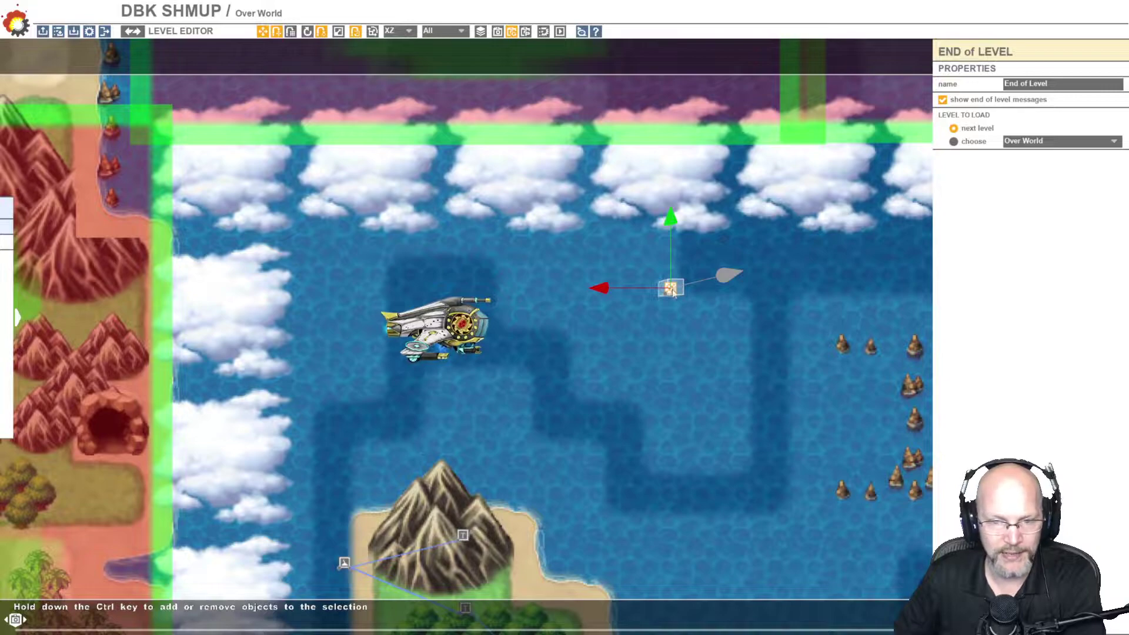
pyautogui.click(685, 320)
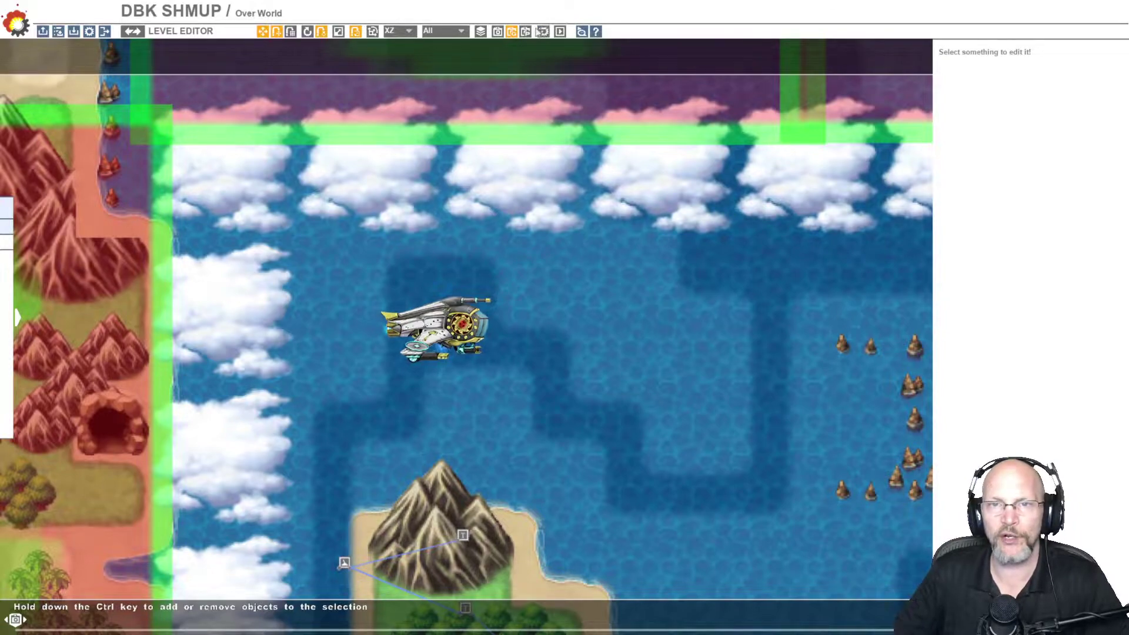
# Step: Look over the level through the top camera and examine the linked trigger, text and End of Level objects on the mountain island
pyautogui.click(544, 31)
pyautogui.scroll(-2, 651, 283)
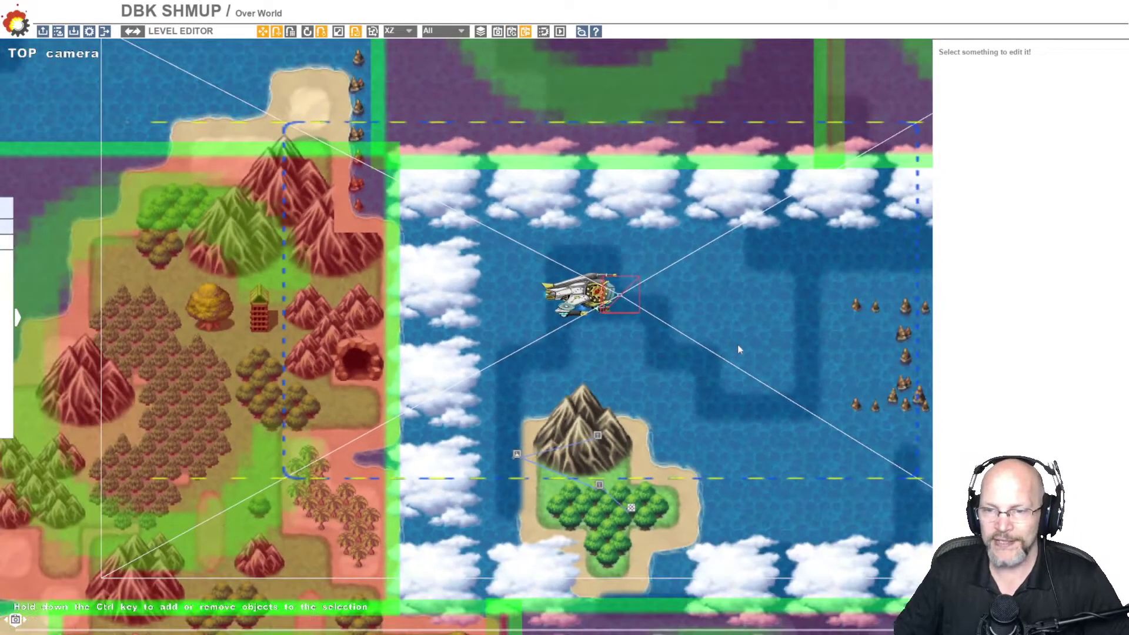
pyautogui.moveTo(737, 344); pyautogui.dragTo(571, 249, button='middle')
pyautogui.scroll(-3, 571, 248)
pyautogui.moveTo(705, 263); pyautogui.dragTo(487, 280, button='middle')
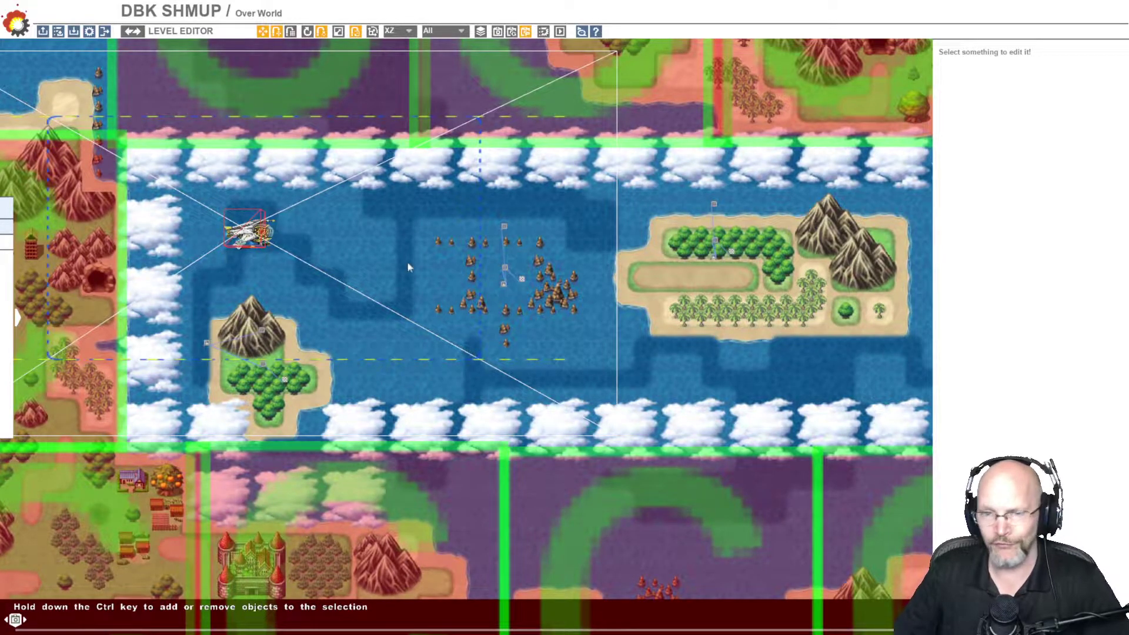
pyautogui.moveTo(400, 251); pyautogui.dragTo(461, 255, button='middle')
pyautogui.scroll(2, 442, 247)
pyautogui.moveTo(374, 319); pyautogui.dragTo(471, 250, button='middle')
pyautogui.scroll(1, 416, 297)
pyautogui.scroll(3, 416, 295)
pyautogui.moveTo(469, 308); pyautogui.dragTo(492, 228, button='middle')
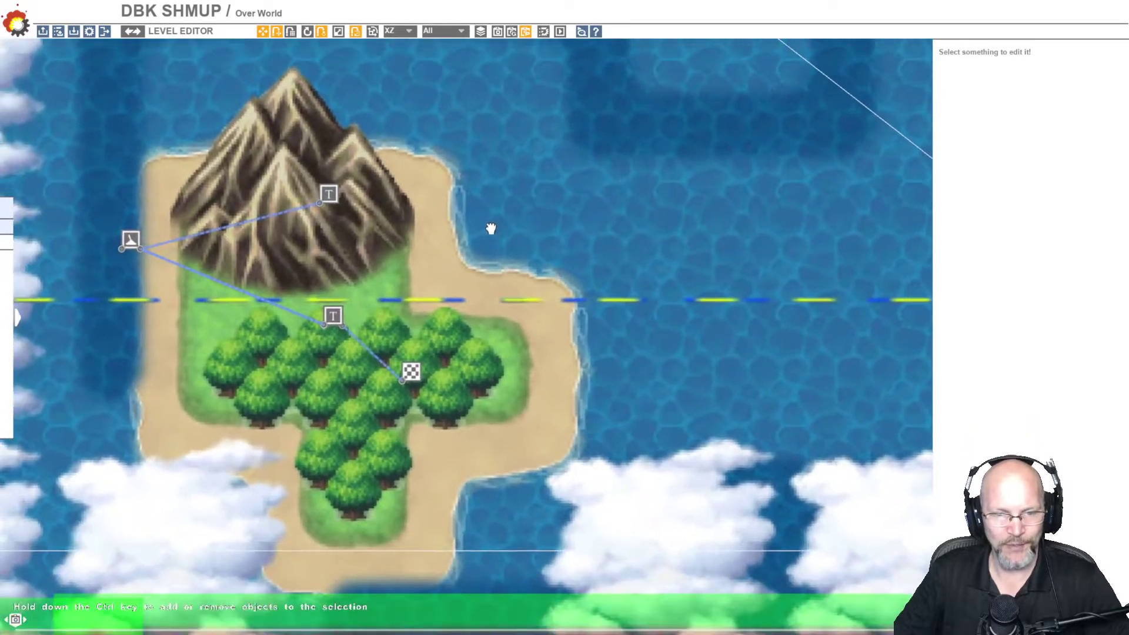
# Step: Playtest the Over World, flying the ship between the Sreevus Island Approach and Tutorial Dojo areas, and return to the level editor
pyautogui.press('F5')
pyautogui.press('Right')
pyautogui.press('Down')
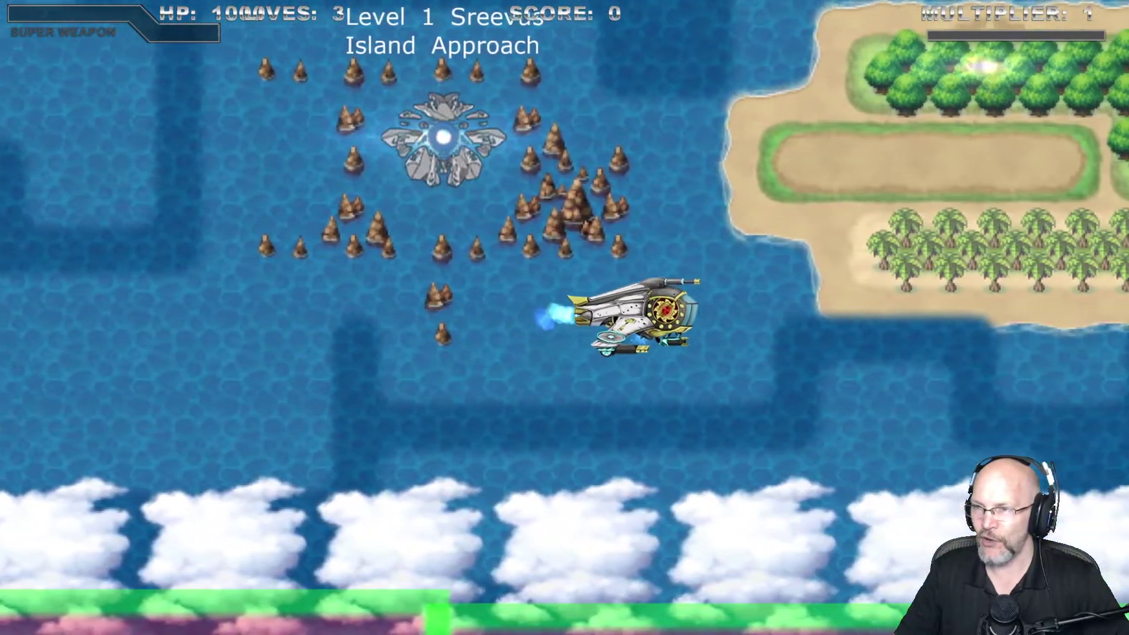
pyautogui.press('Left')
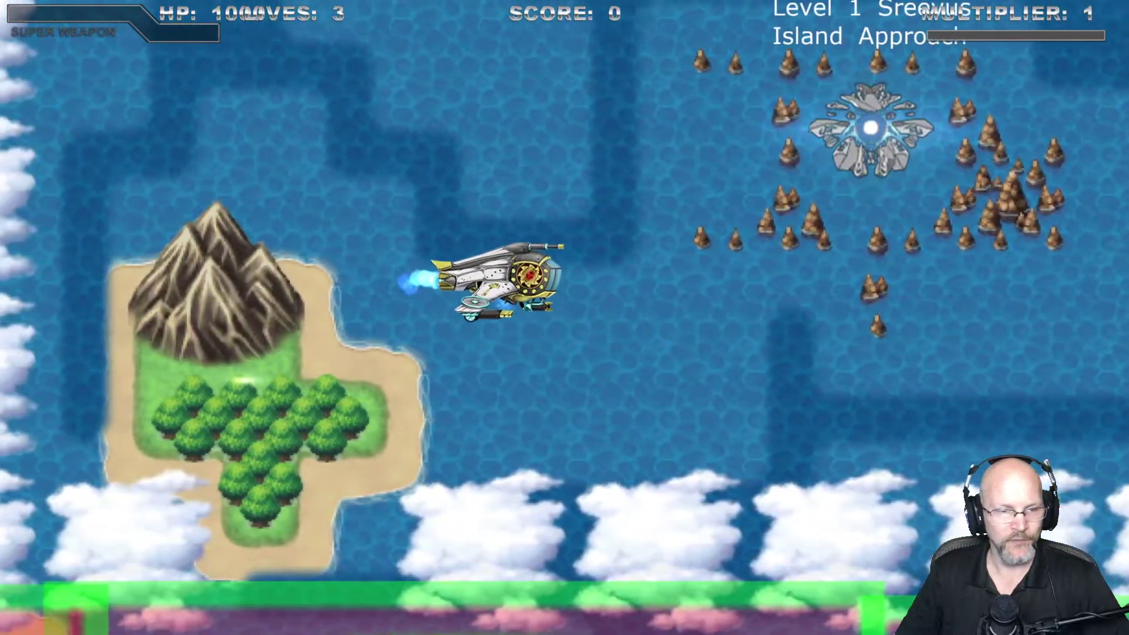
pyautogui.press('Up')
pyautogui.press('Left')
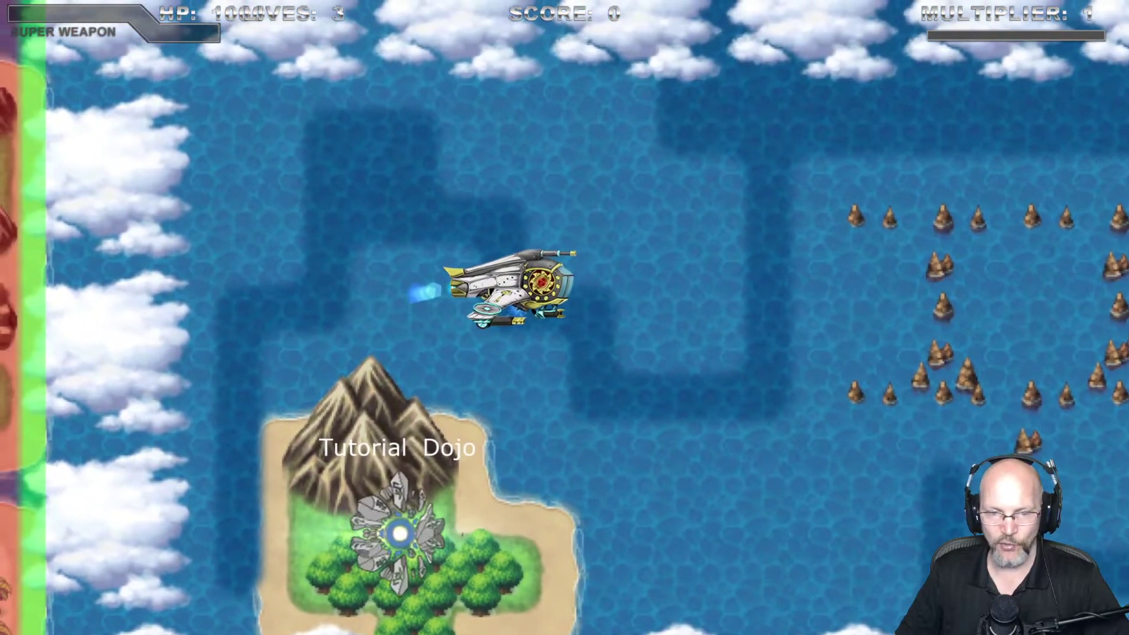
pyautogui.press('Down')
pyautogui.press('Right')
pyautogui.press('Right')
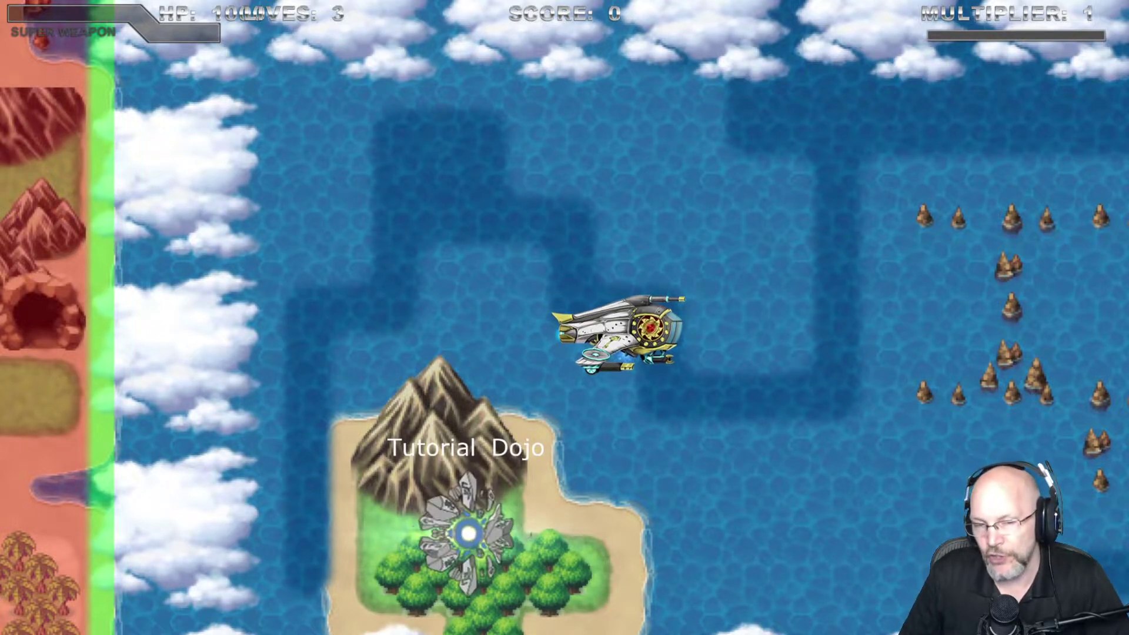
pyautogui.press('Down')
pyautogui.press('Down')
pyautogui.press('Left')
pyautogui.press('Escape')
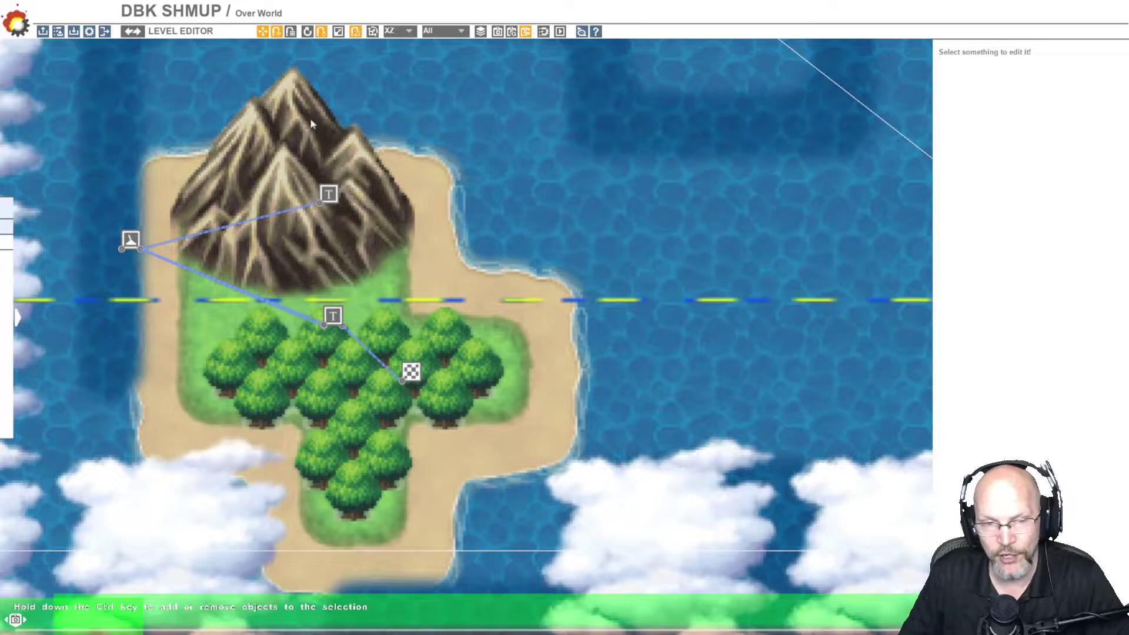
# Step: Examine the properties of the Tutorial Dojo text object on the island's mountain
pyautogui.scroll(-3, 384, 188)
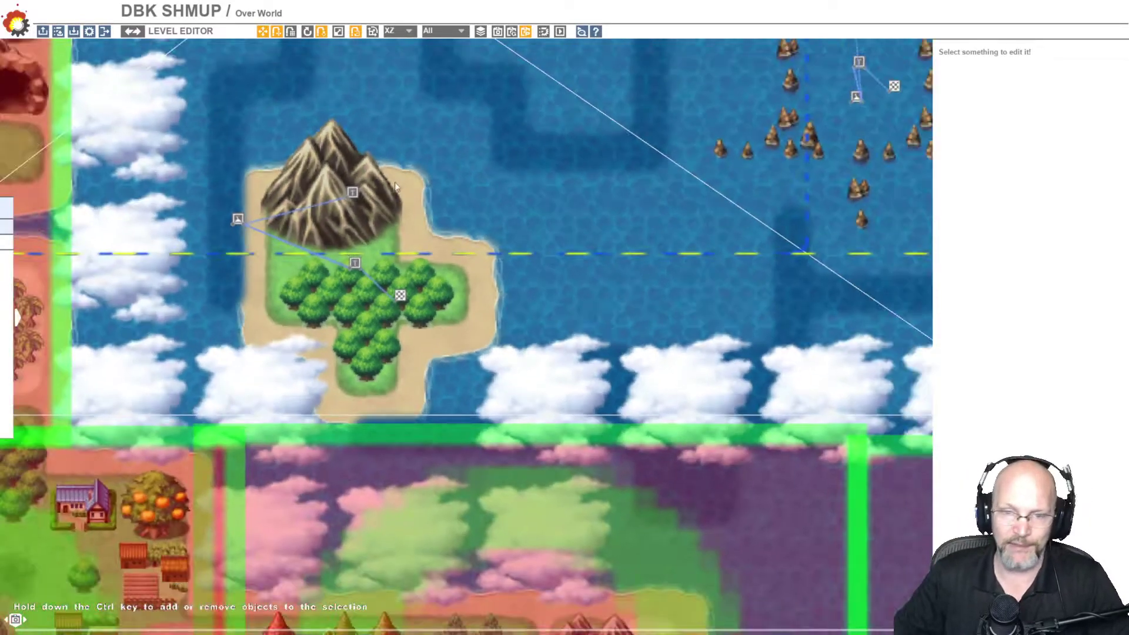
pyautogui.moveTo(464, 167); pyautogui.dragTo(504, 300, button='middle')
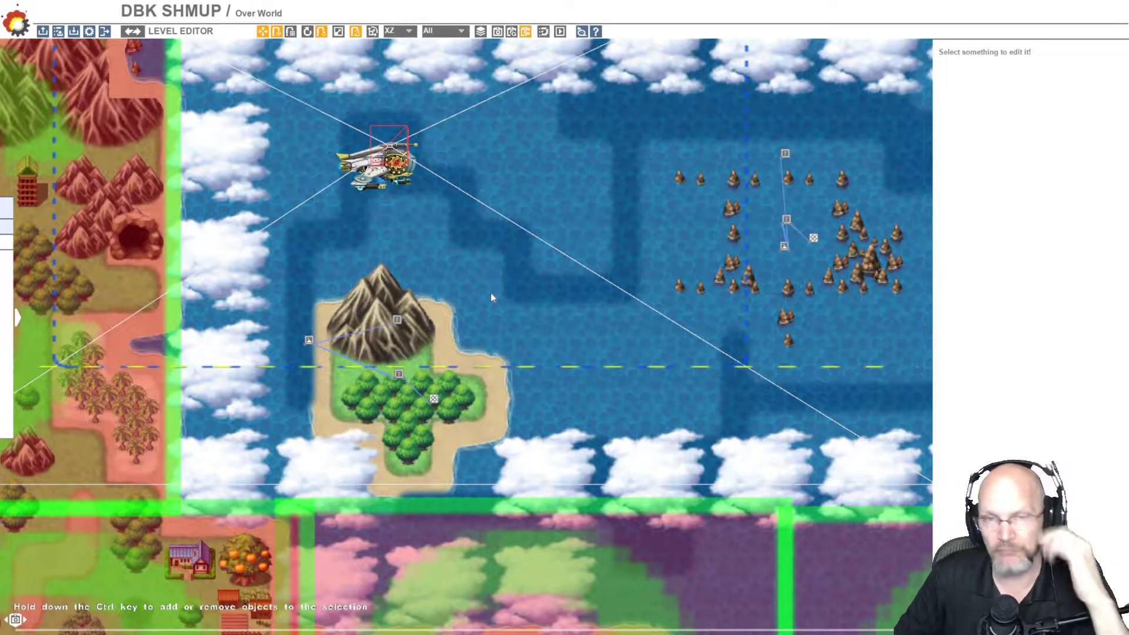
pyautogui.scroll(1, 461, 295)
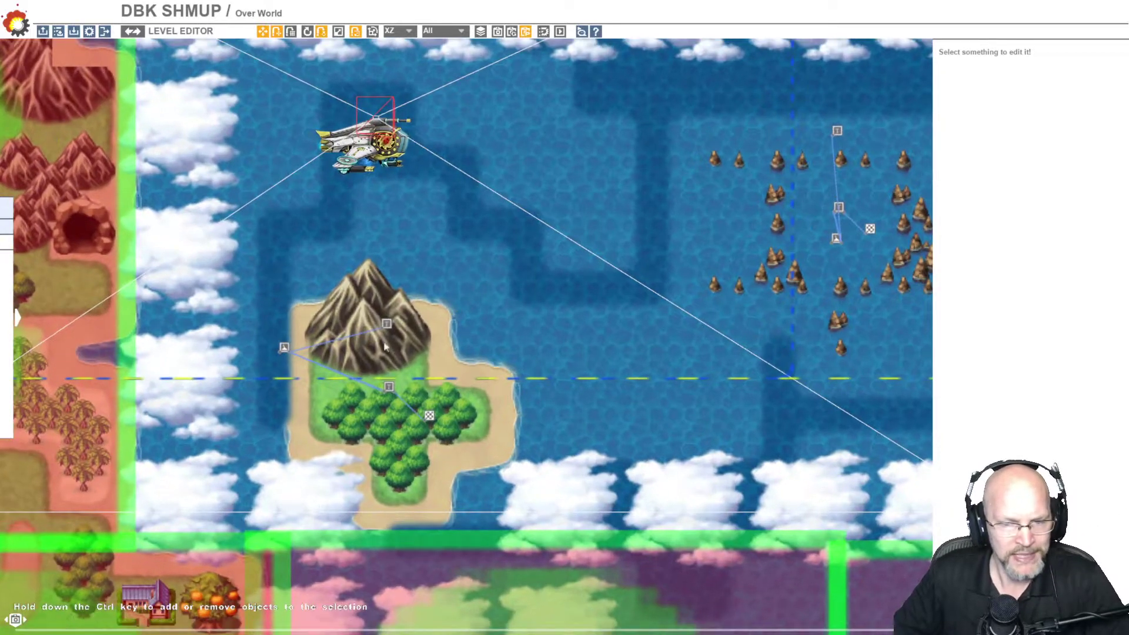
pyautogui.scroll(3, 412, 353)
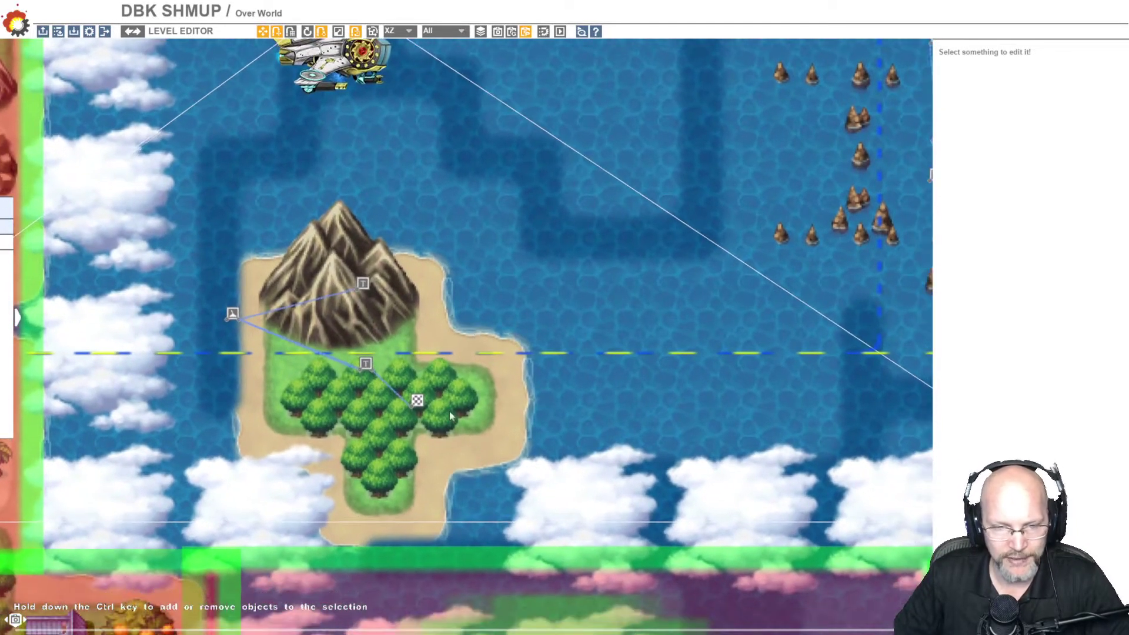
pyautogui.click(357, 283)
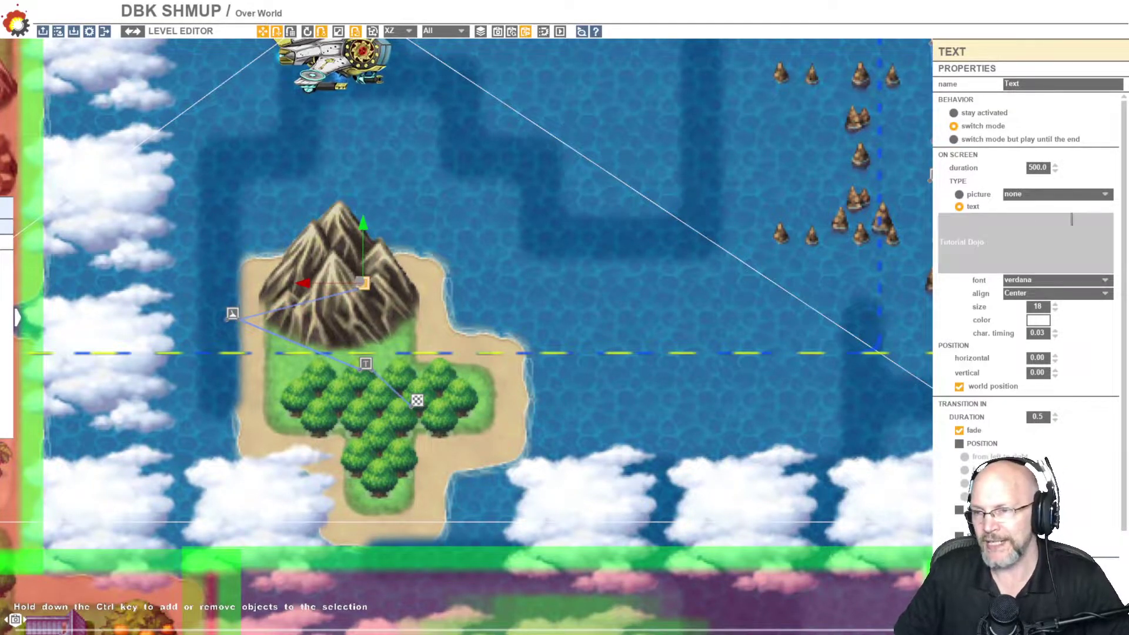
pyautogui.moveTo(559, 228); pyautogui.dragTo(637, 208, button='middle')
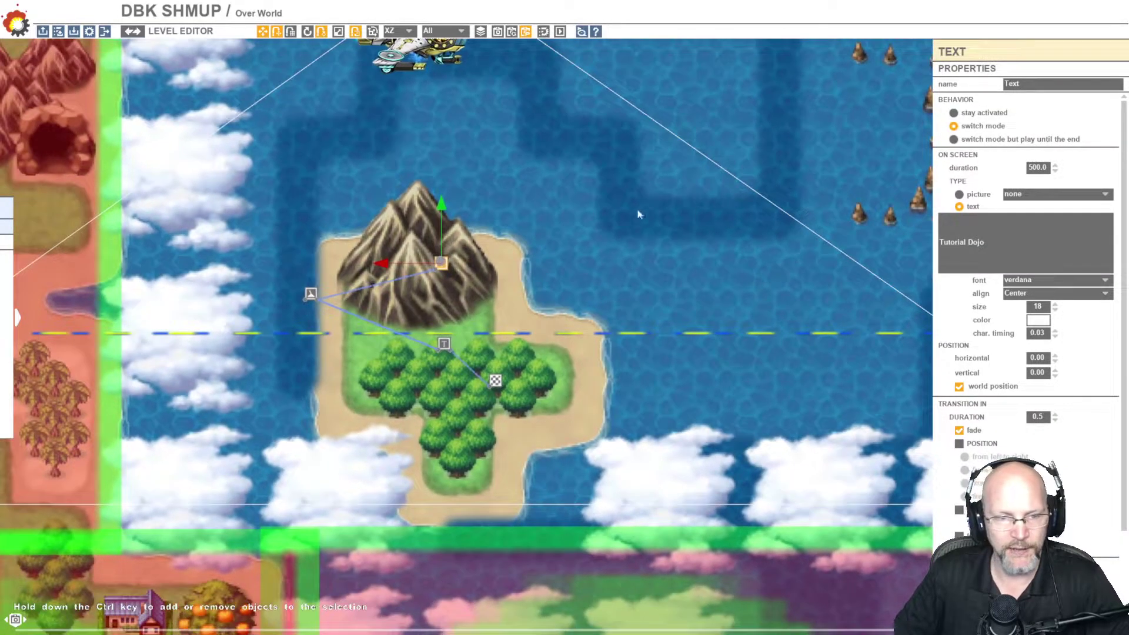
# Step: Examine the zone settings of the trigger at the island's left shore and its linked Tutorial Dojo text
pyautogui.click(310, 293)
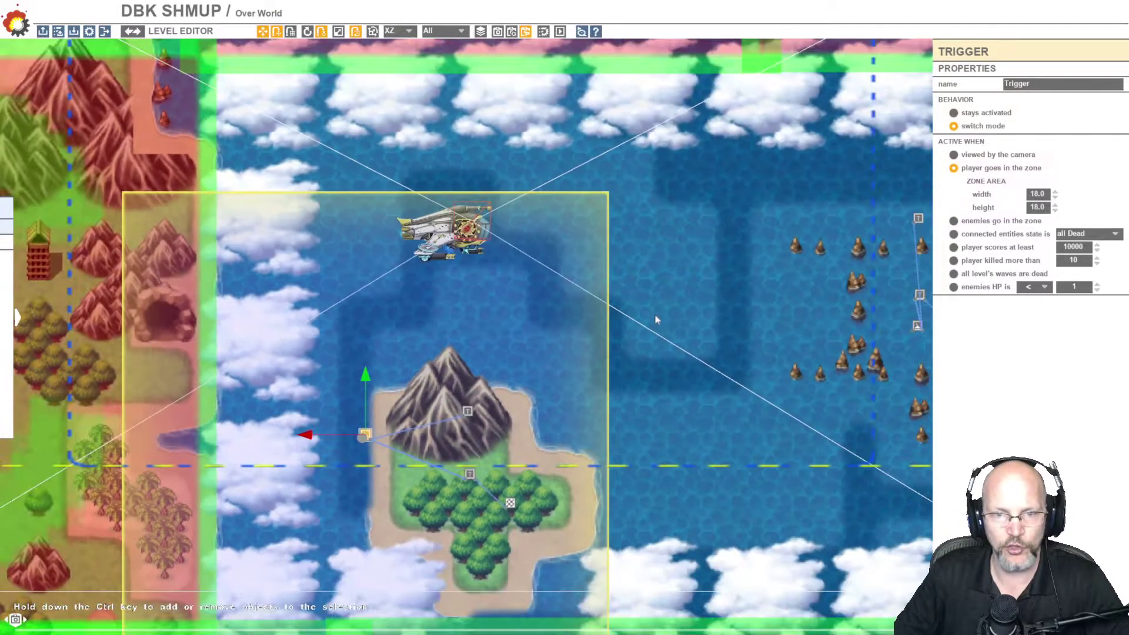
pyautogui.moveTo(656, 319); pyautogui.dragTo(642, 293, button='middle')
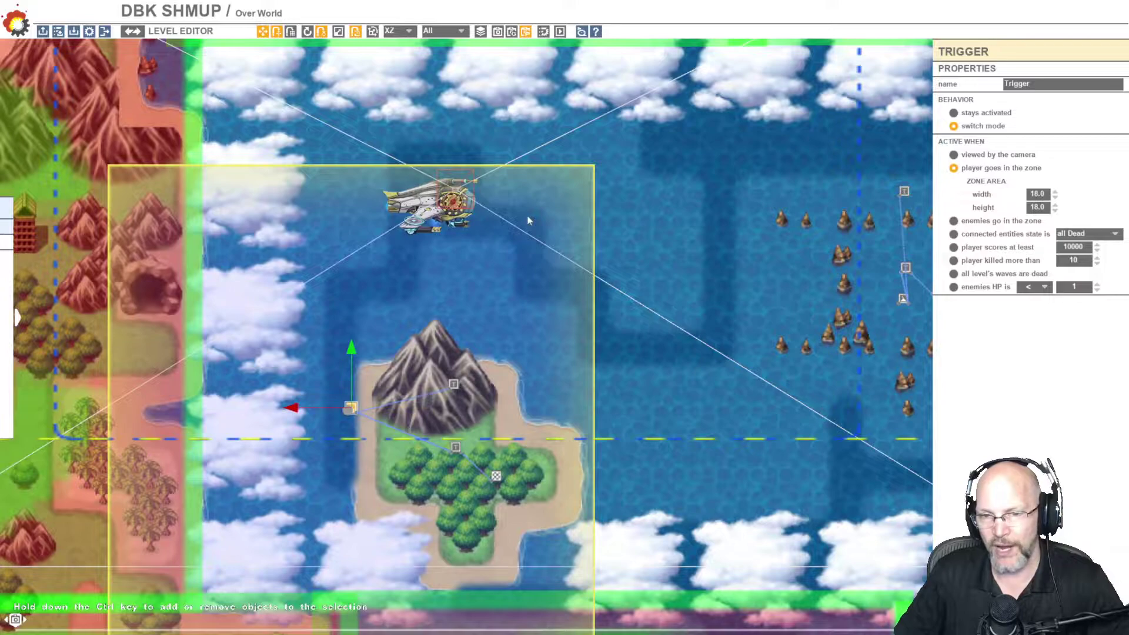
pyautogui.click(451, 381)
pyautogui.click(1010, 247)
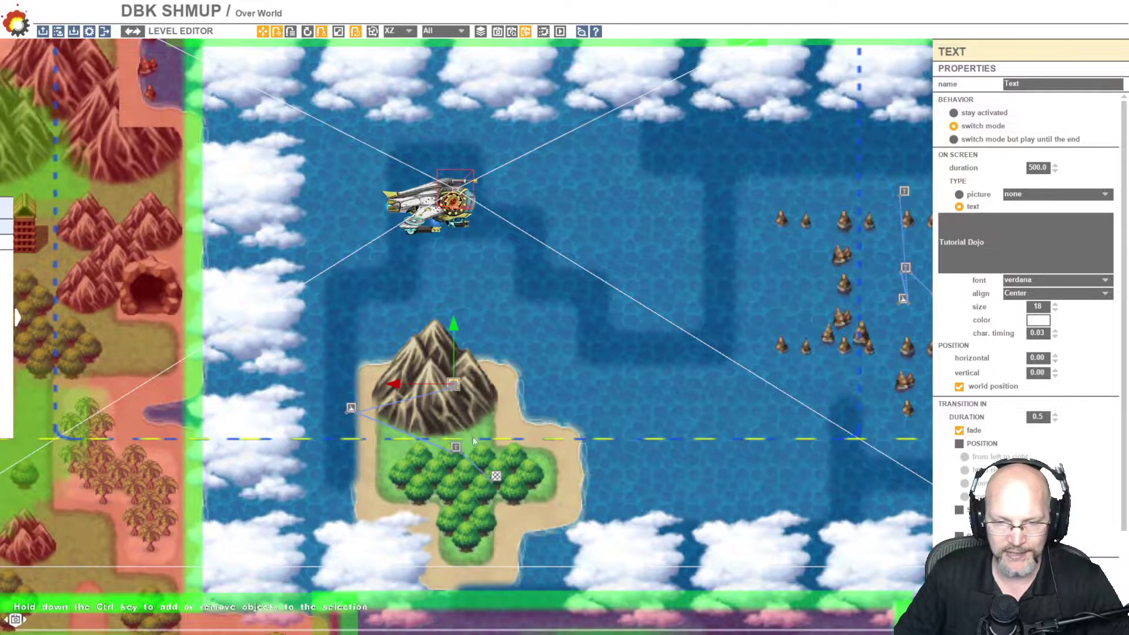
# Step: Inspect the text object showing the LevelIconSheet_256x256 picture and move it up and right, off the trigger stacked beneath it
pyautogui.click(456, 447)
pyautogui.scroll(2, 469, 475)
pyautogui.scroll(3, 469, 475)
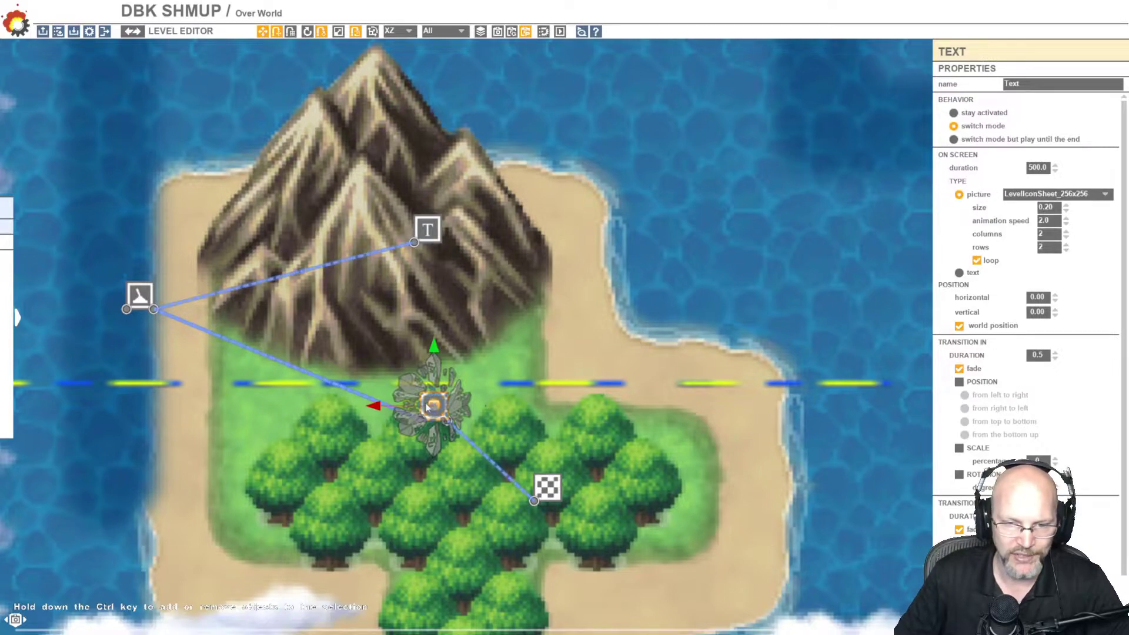
pyautogui.moveTo(428, 406); pyautogui.dragTo(539, 314)
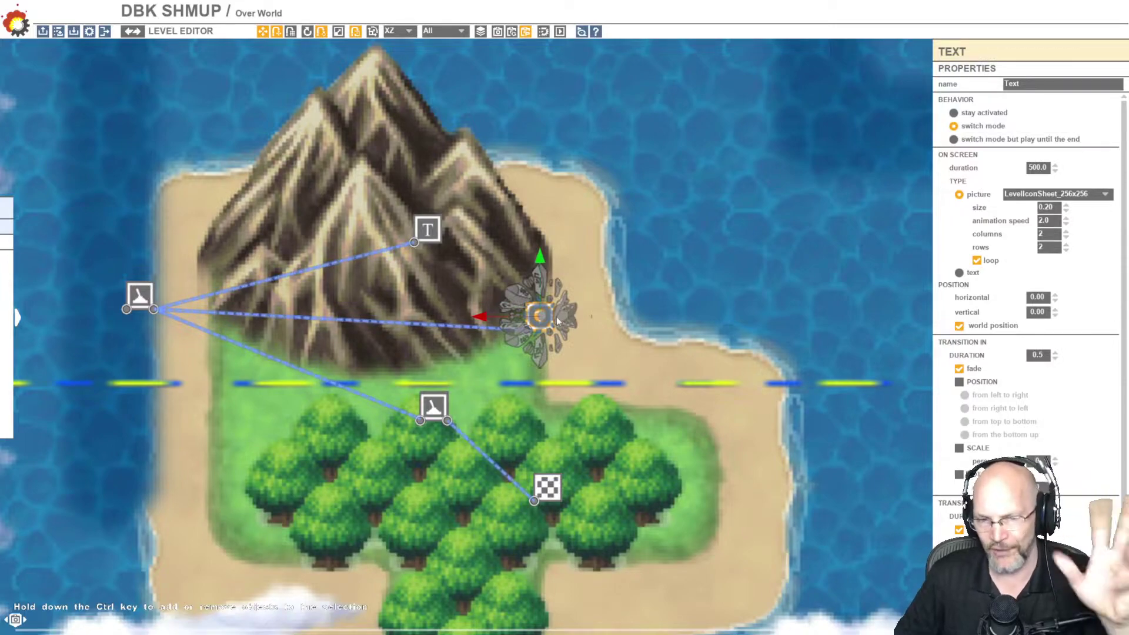
# Step: Move the stacked trigger down off the FX object, and inspect the properties of the trigger, End of Level and FX objects
pyautogui.click(436, 407)
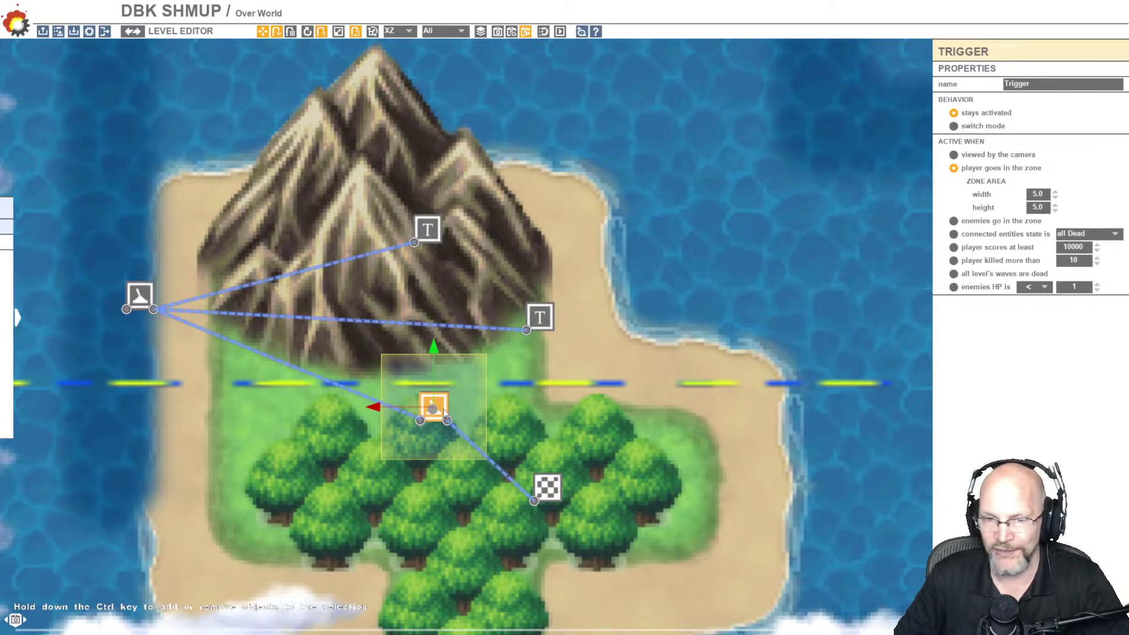
pyautogui.moveTo(445, 413); pyautogui.dragTo(460, 480)
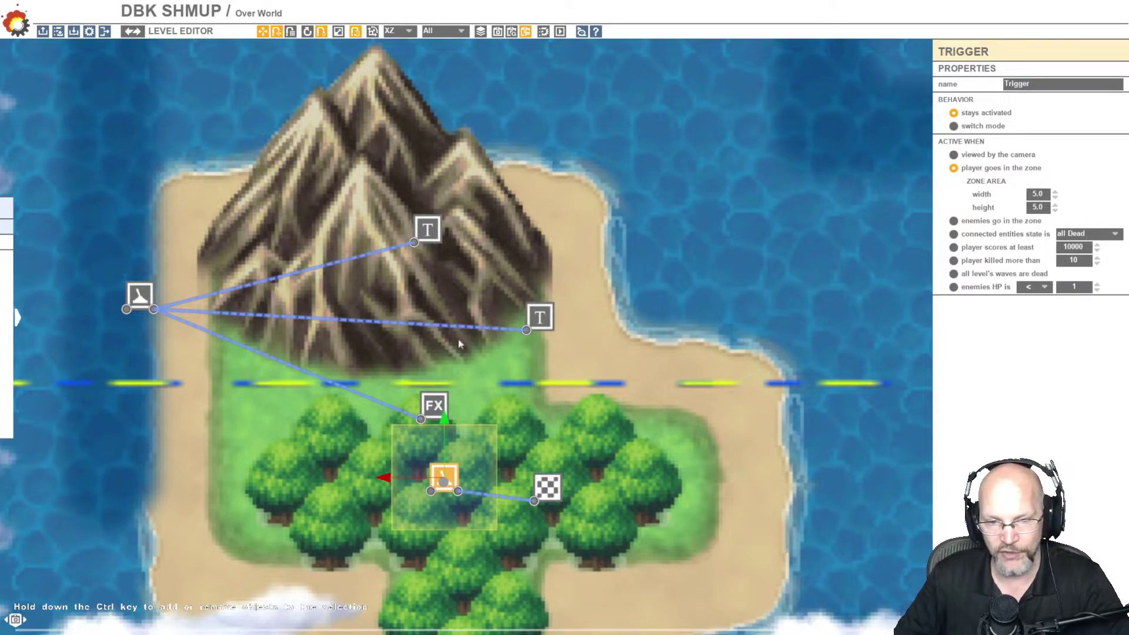
pyautogui.click(557, 494)
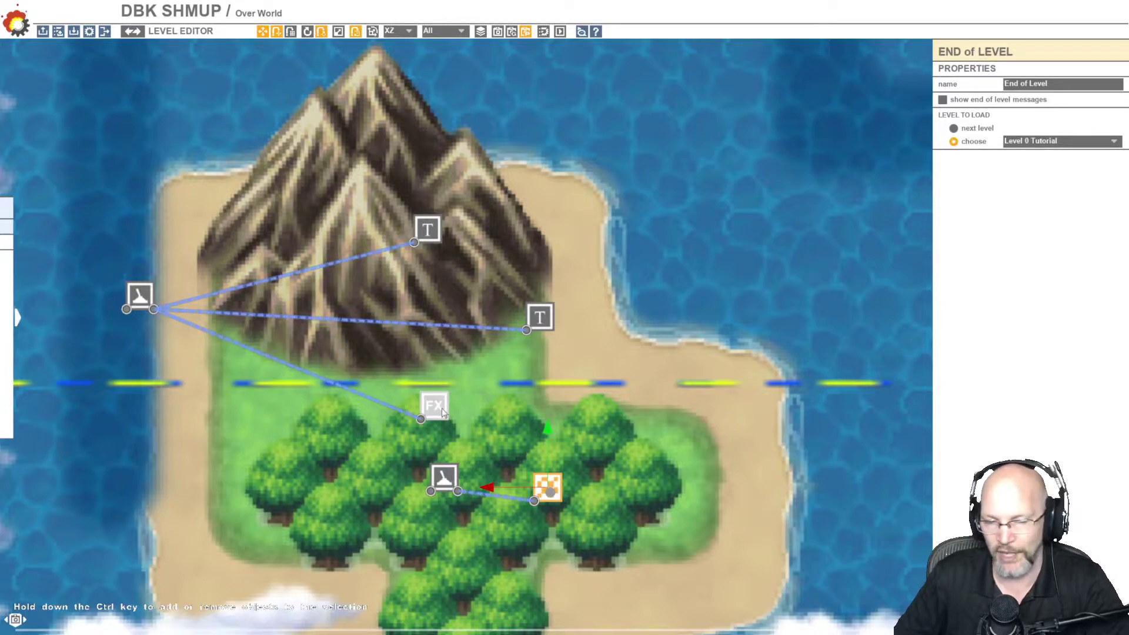
pyautogui.click(442, 411)
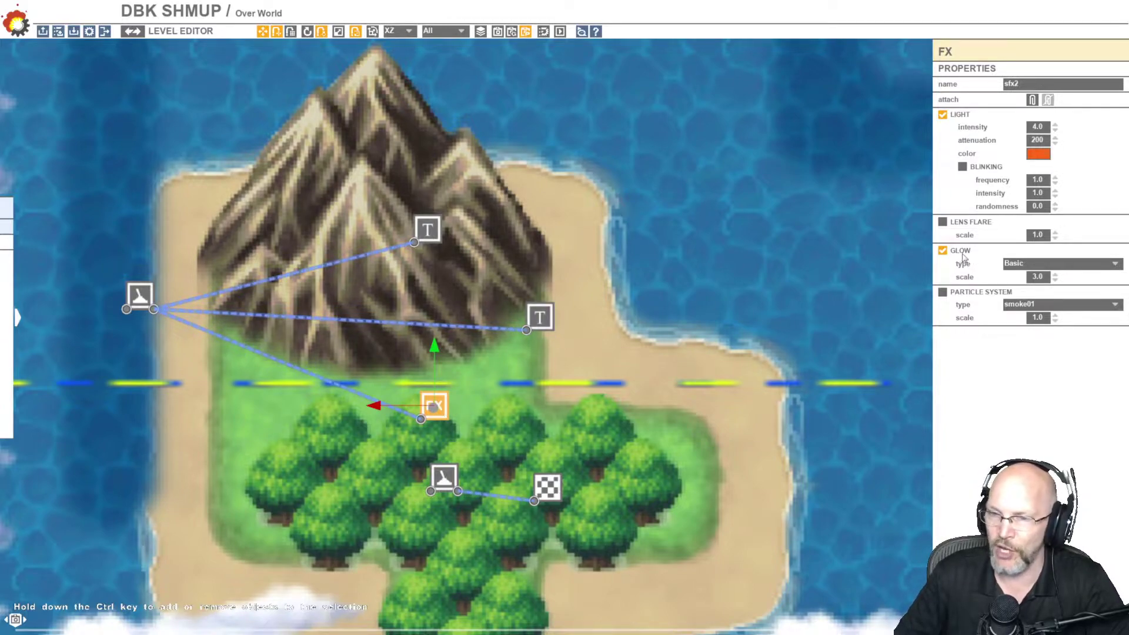
# Step: Move the level icon picture object and the small trigger back onto the FX object above the island's trees
pyautogui.moveTo(532, 327); pyautogui.dragTo(425, 416)
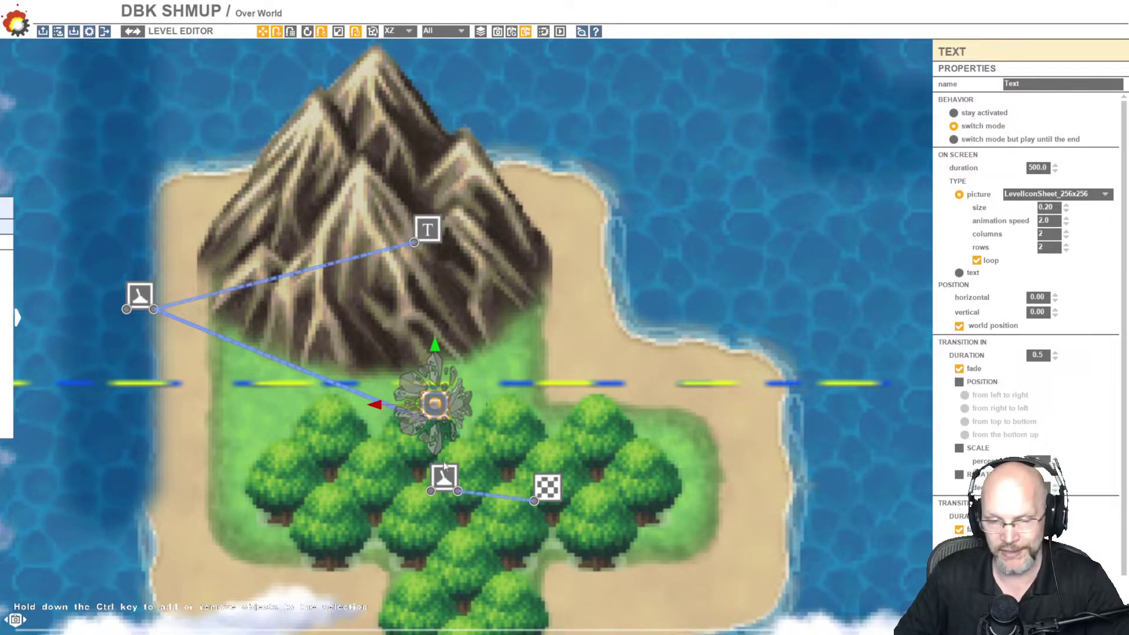
pyautogui.moveTo(443, 470); pyautogui.dragTo(437, 401)
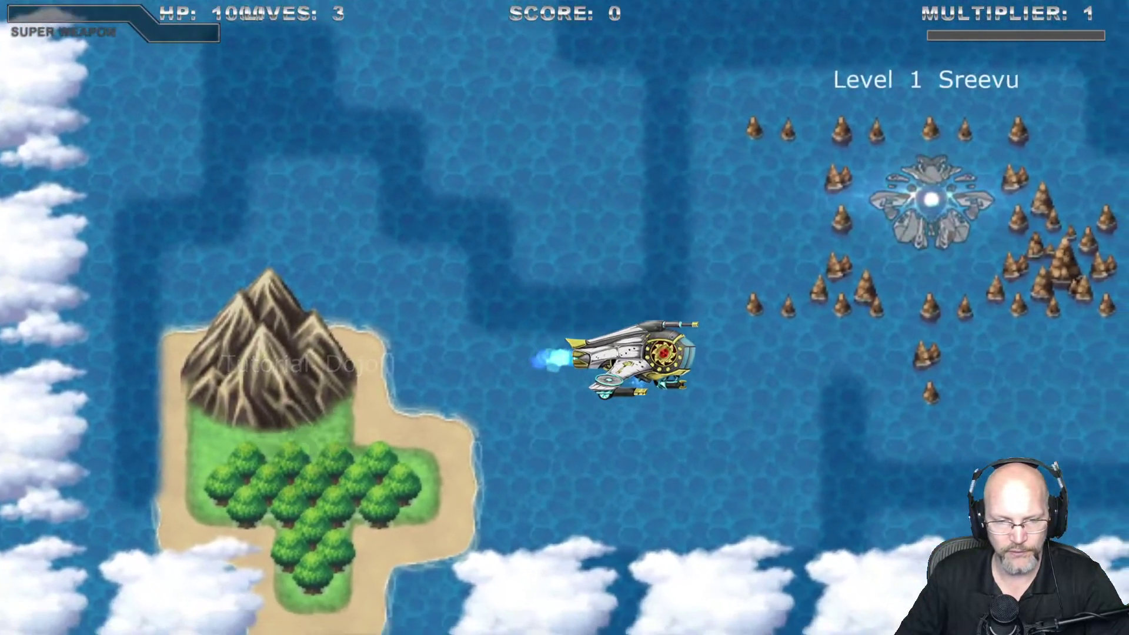
# Step: Fly the ship between the Tutorial Dojo island and the Level 1 Sreevus Island Approach rocks to test their proximity triggers
pyautogui.press('Right')
pyautogui.press('Down')
pyautogui.press('Left')
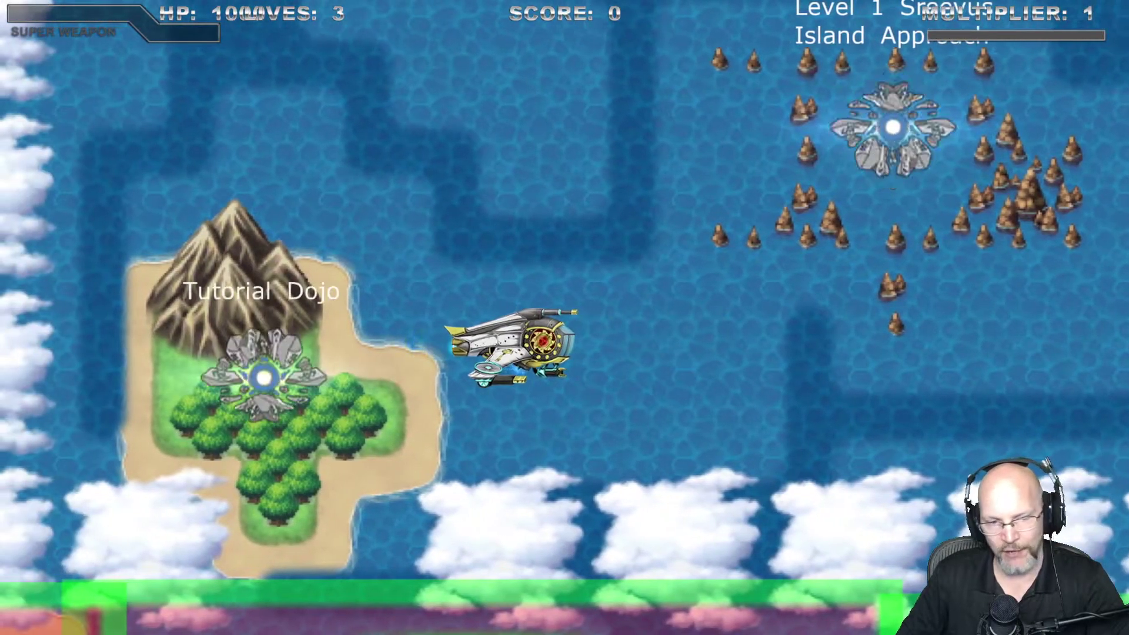
pyautogui.press('Right')
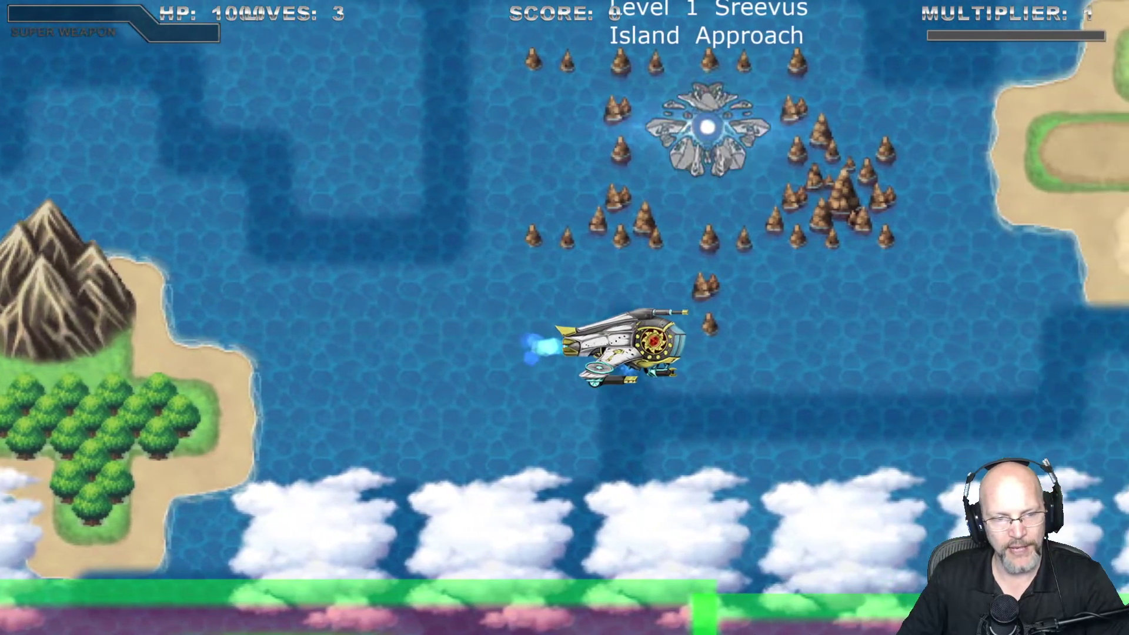
pyautogui.press('Left')
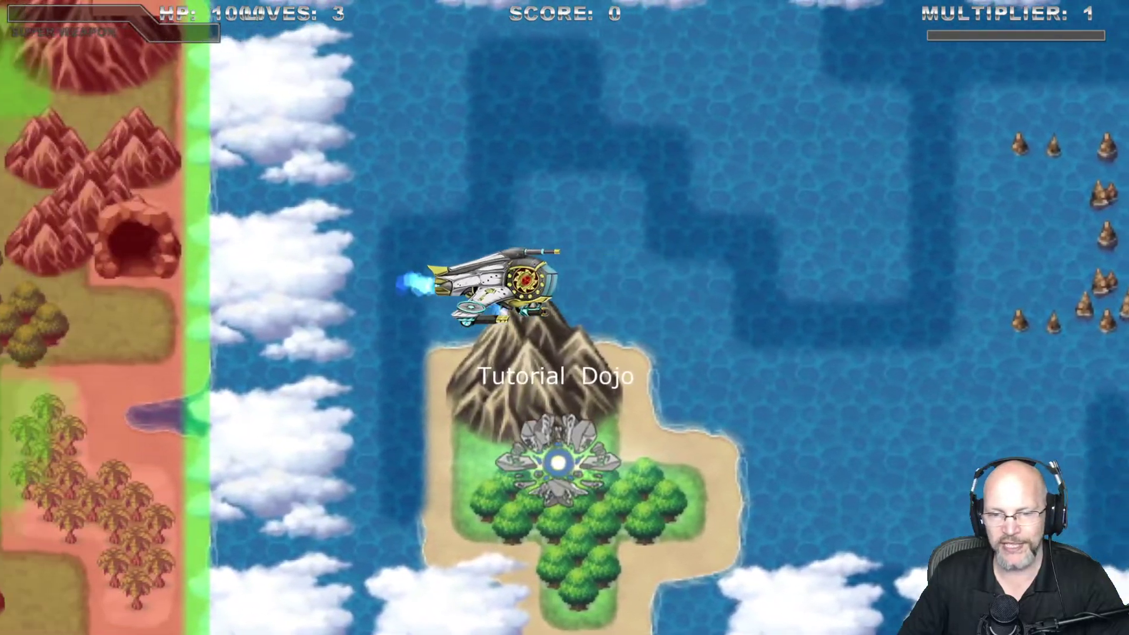
pyautogui.press('Down')
pyautogui.press('Right')
pyautogui.press('Up')
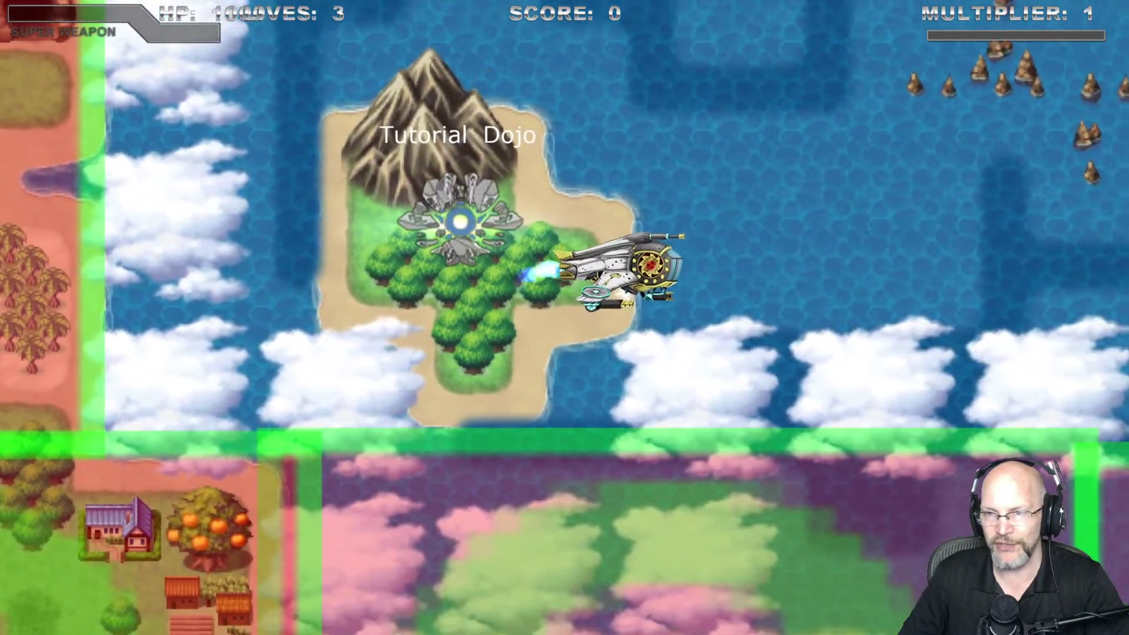
# Step: Fly up to the Level 1 Sreevus Island Approach portal and back, and end the playtest
pyautogui.press('Up')
pyautogui.press('Right')
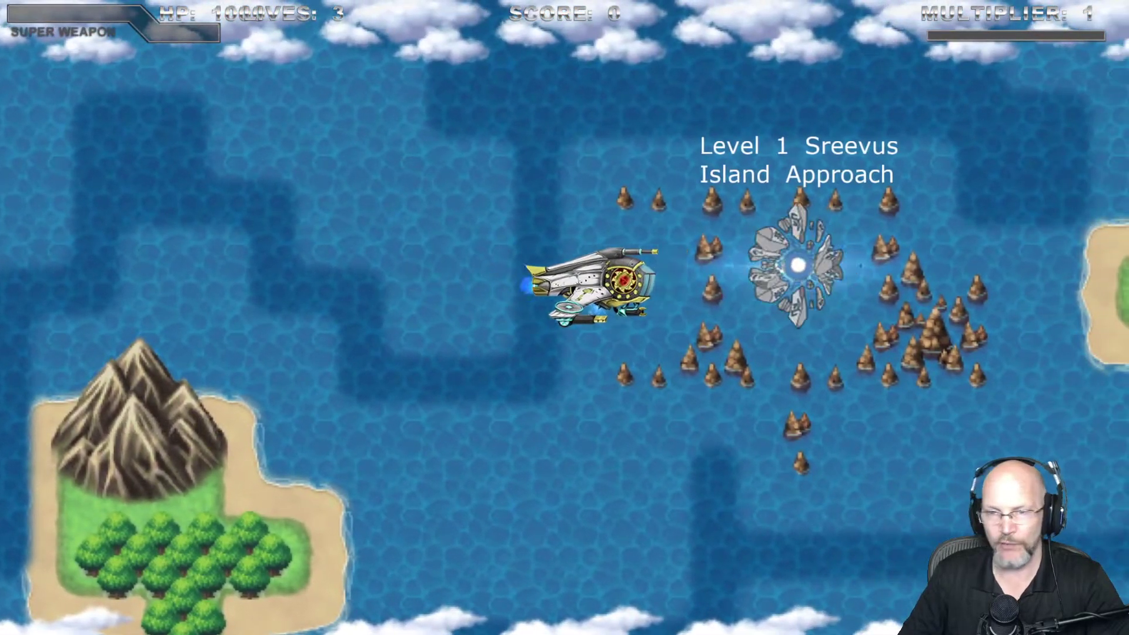
pyautogui.press('Left')
pyautogui.press('Down')
pyautogui.press('Escape')
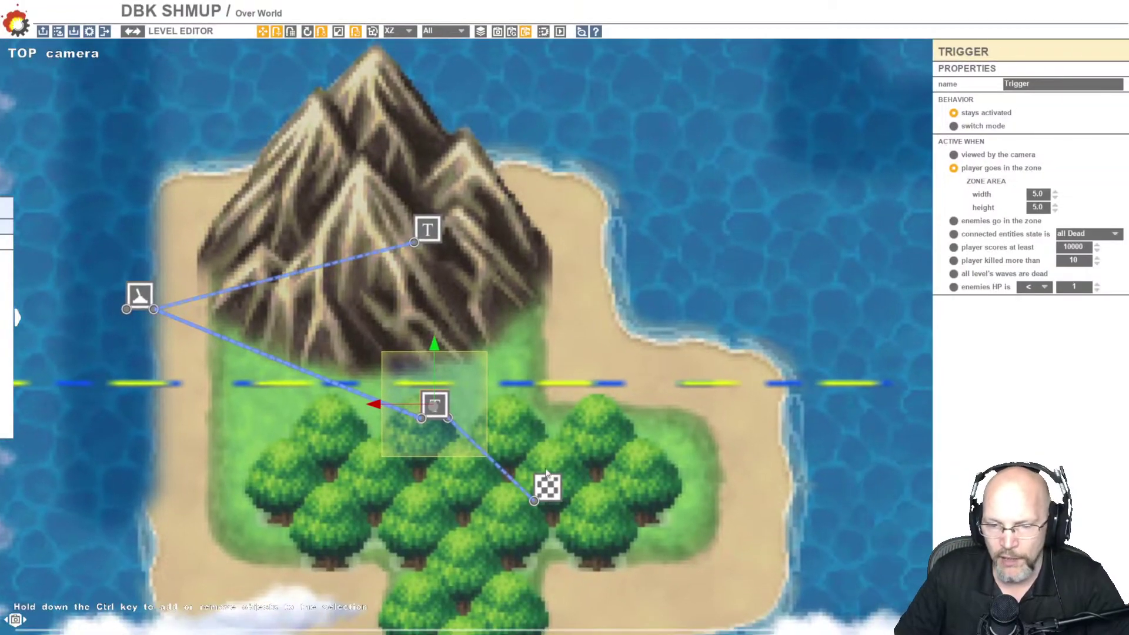
# Step: Examine the level-to-load choices of the tutorial island's End of Level object, keeping Level 0 Tutorial selected
pyautogui.click(548, 485)
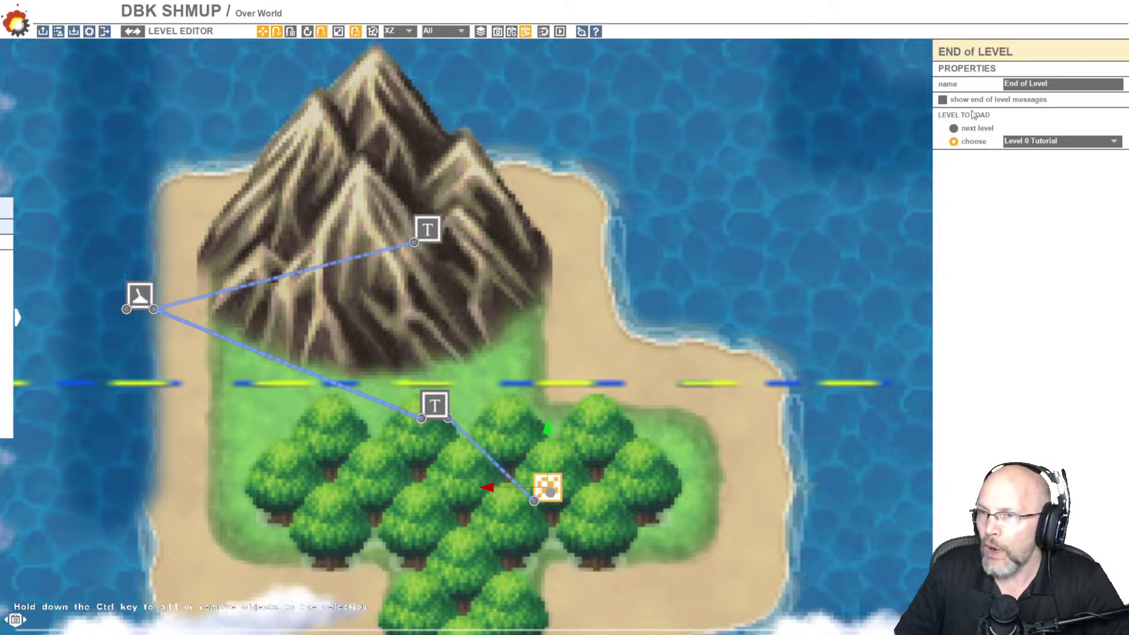
pyautogui.click(1053, 145)
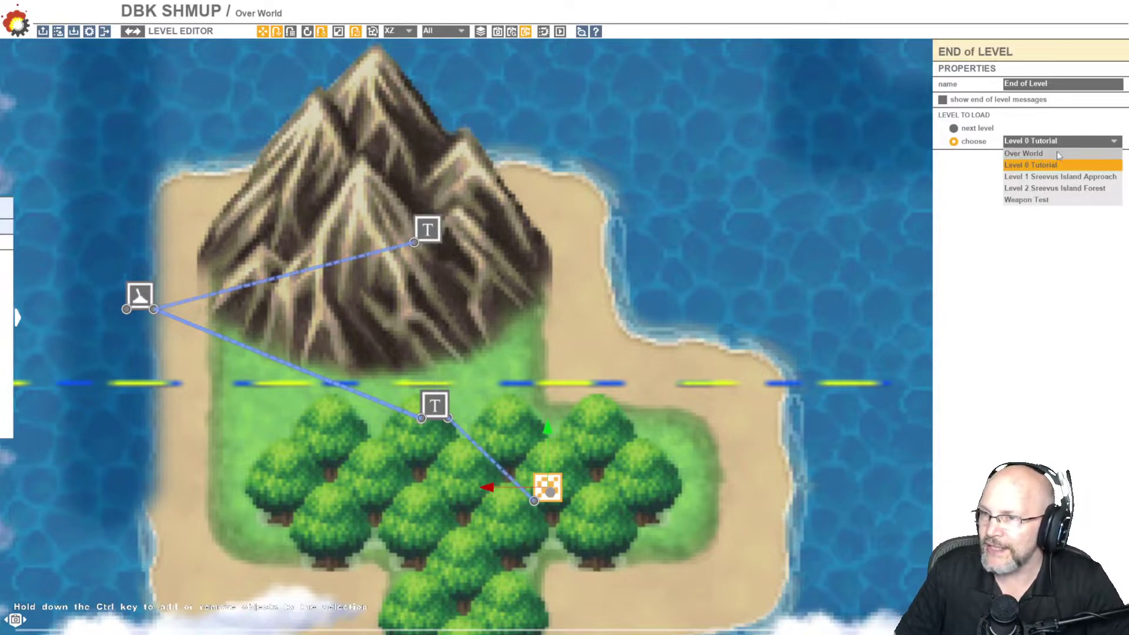
pyautogui.click(1068, 164)
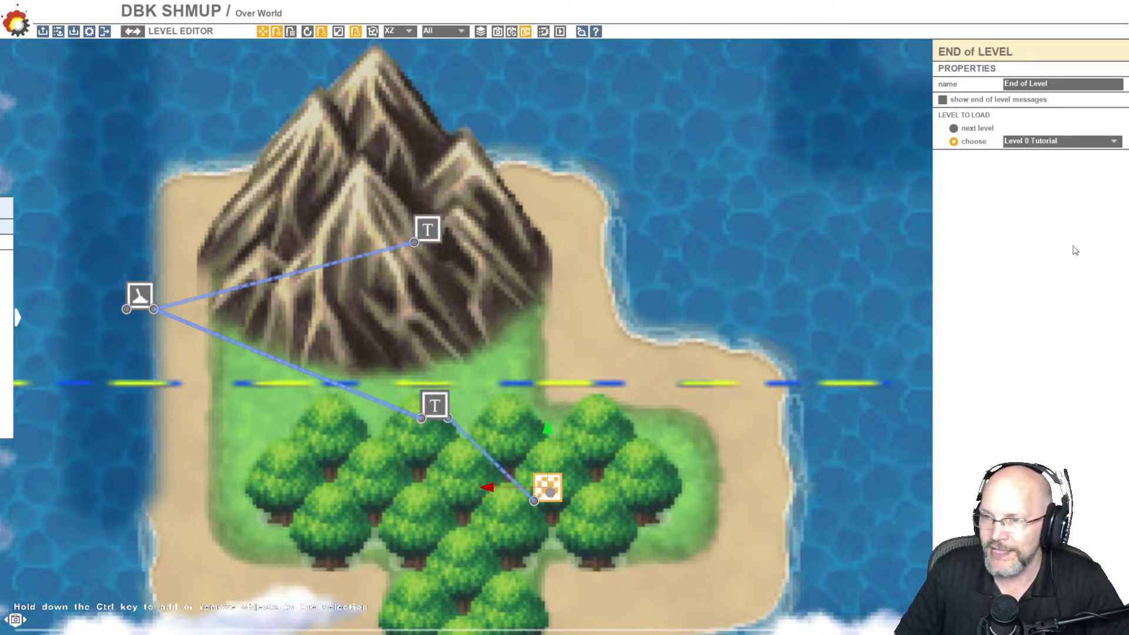
# Step: Exclude the Weapon Test level from the build in the Level Manager and return to the Over World map
pyautogui.click(132, 31)
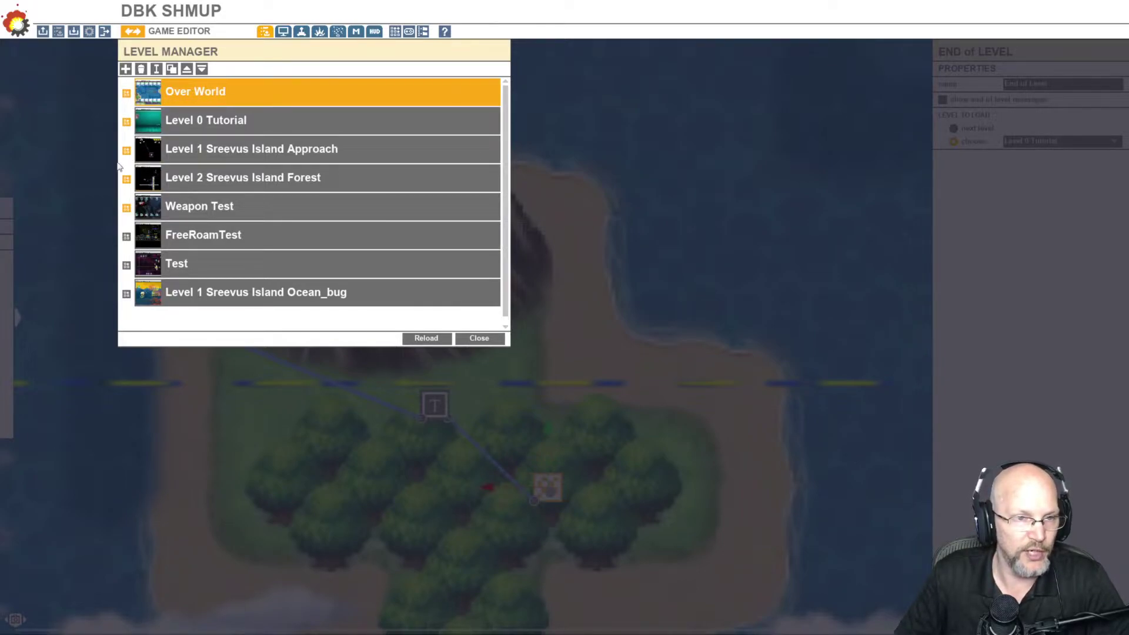
pyautogui.click(127, 209)
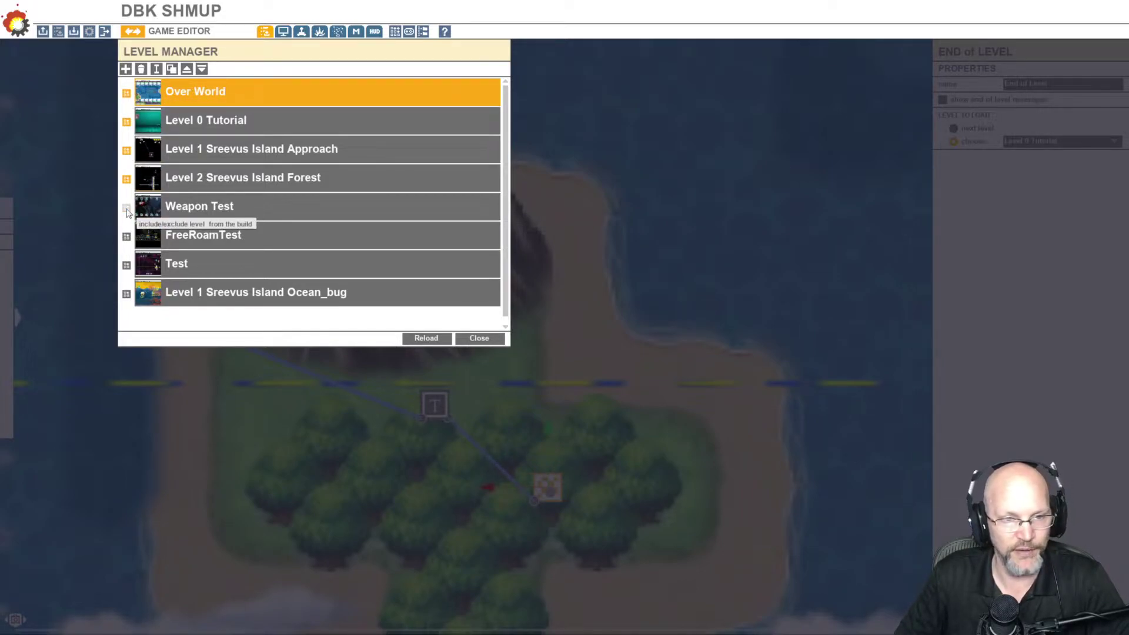
pyautogui.click(479, 338)
pyautogui.scroll(-5, 720, 272)
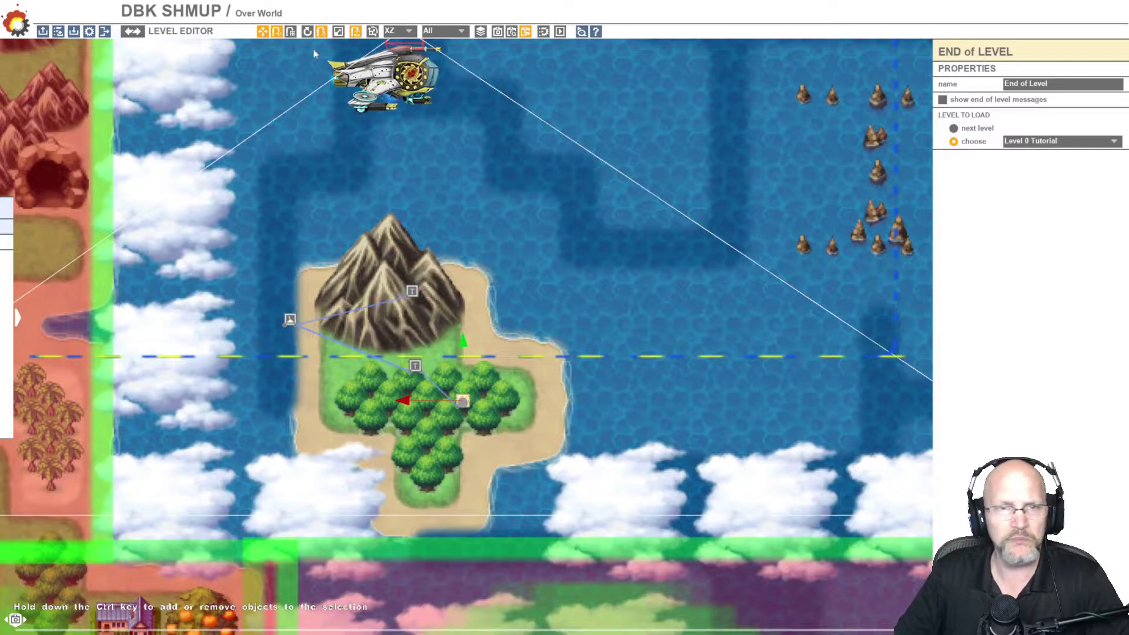
# Step: Run the game and fly across the Over World map until the Level 1 Sreevus Island Approach portal is in range
pyautogui.click(140, 31)
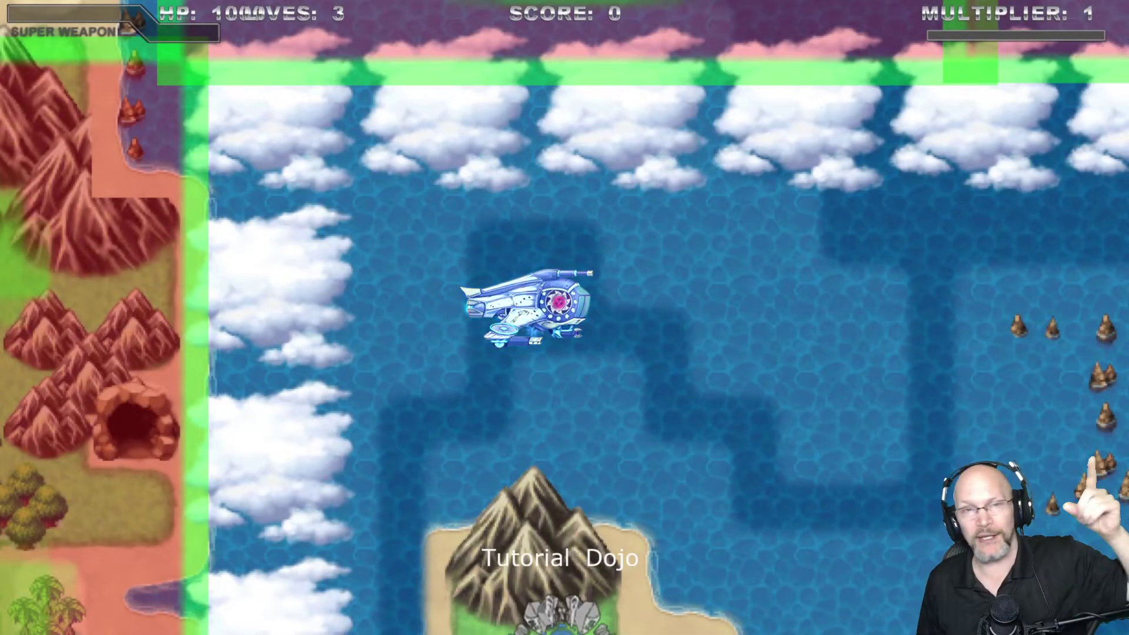
pyautogui.press('Up')
pyautogui.press('Right')
pyautogui.press('Down')
pyautogui.press('Right')
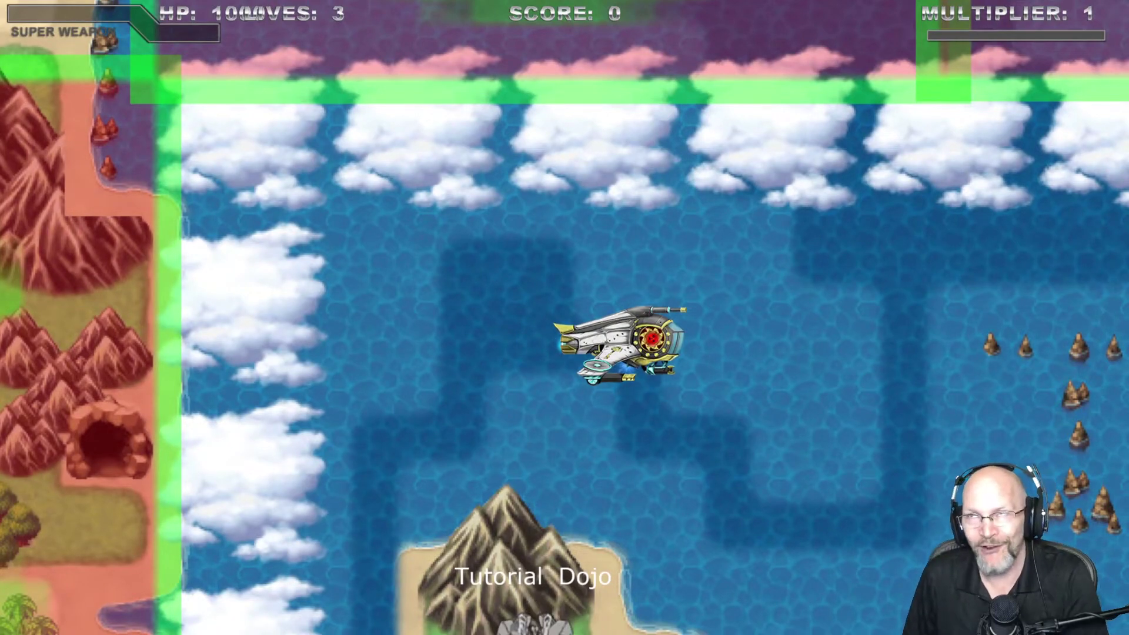
pyautogui.press('Right')
pyautogui.press('Down')
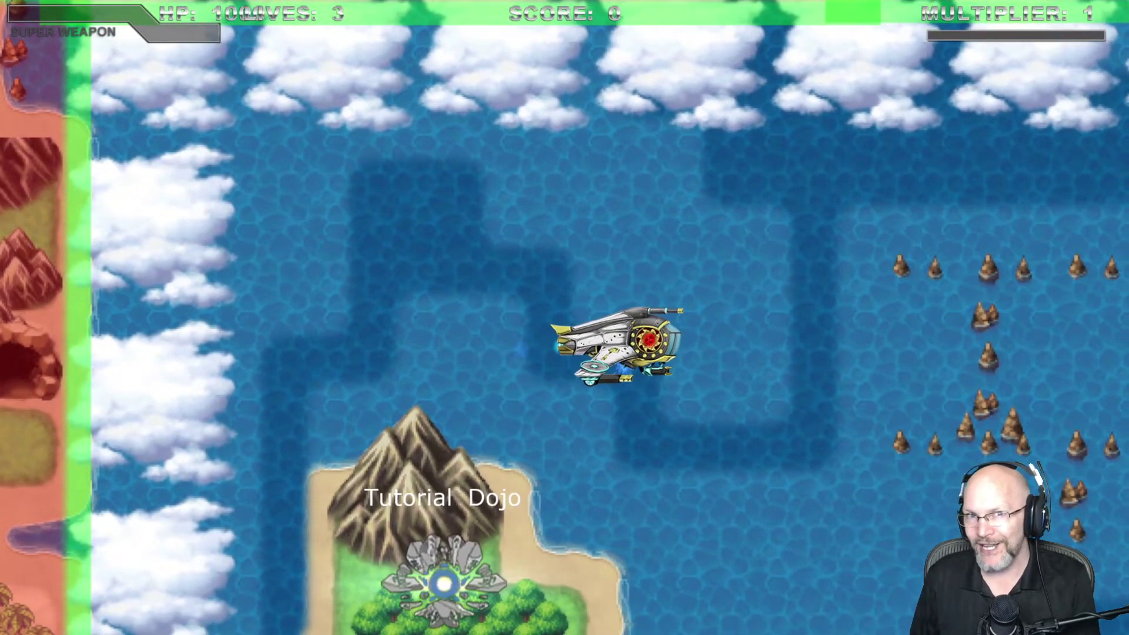
pyautogui.press('Right')
pyautogui.press('Down')
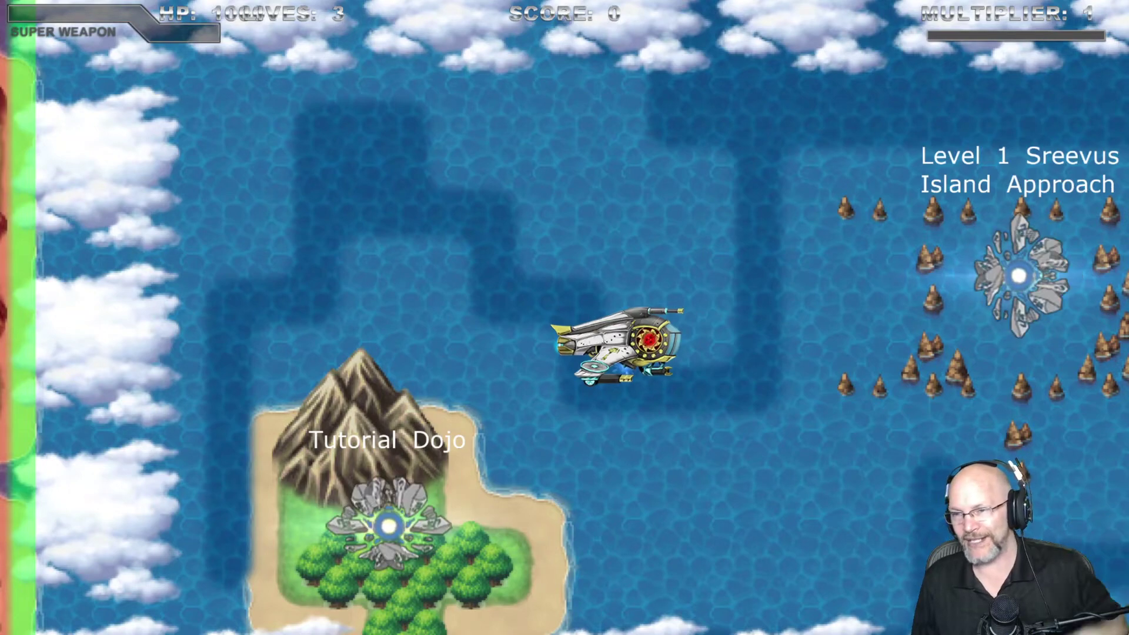
# Step: Fly back to the Tutorial Dojo island and enter its portal to load the tutorial level
pyautogui.press('Left')
pyautogui.press('Up')
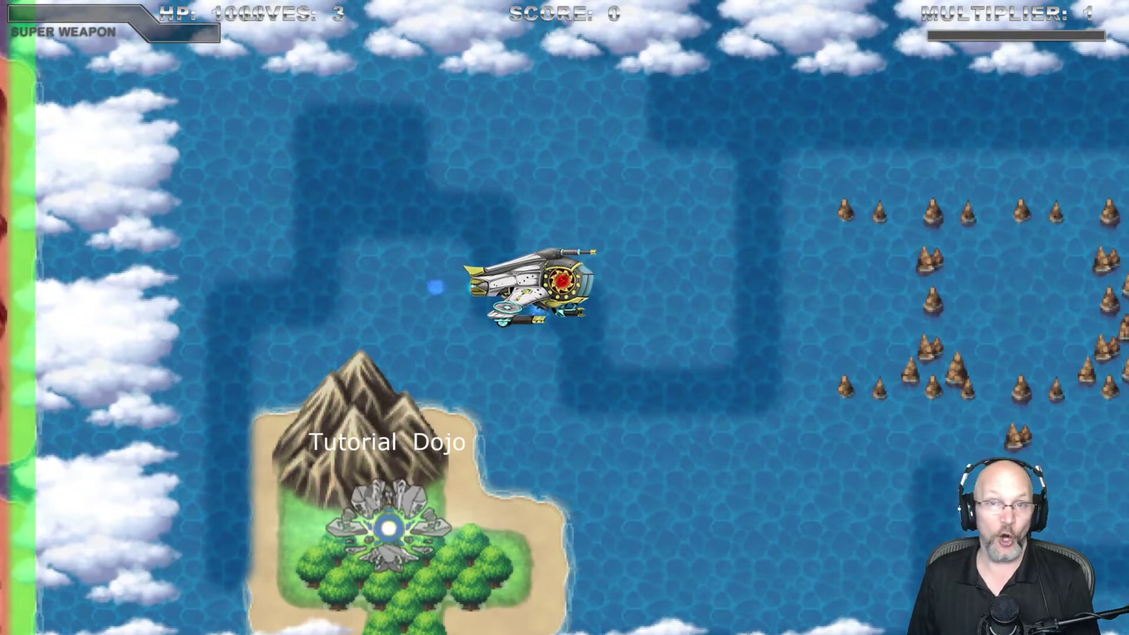
pyautogui.press('Left')
pyautogui.press('Down')
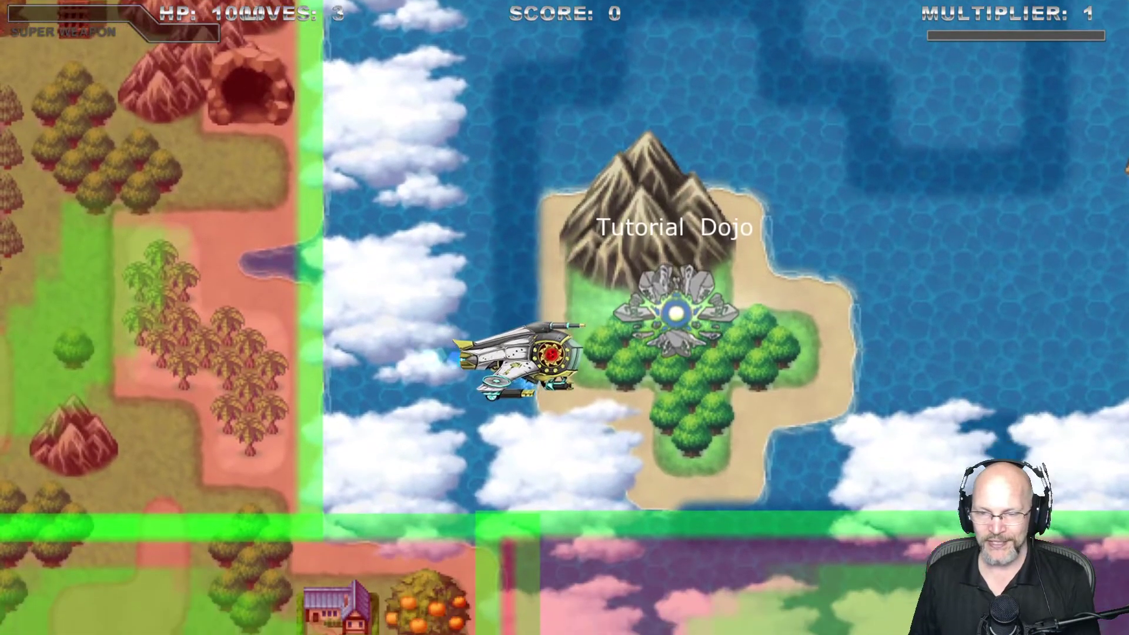
pyautogui.press('Right')
pyautogui.press('Up')
pyautogui.press('Return')
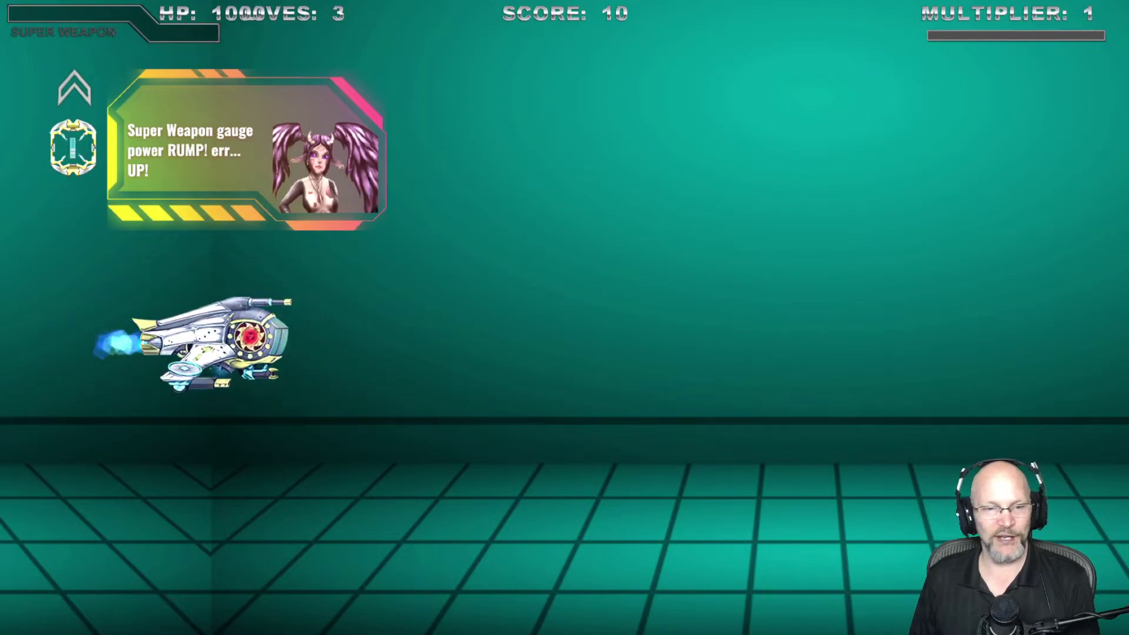
# Step: Collect the Super Weapon gauge power-up beside the message box in the tutorial level
pyautogui.press('Down')
pyautogui.press('Left')
pyautogui.press('Up')
pyautogui.press('Up')
pyautogui.press('Left')
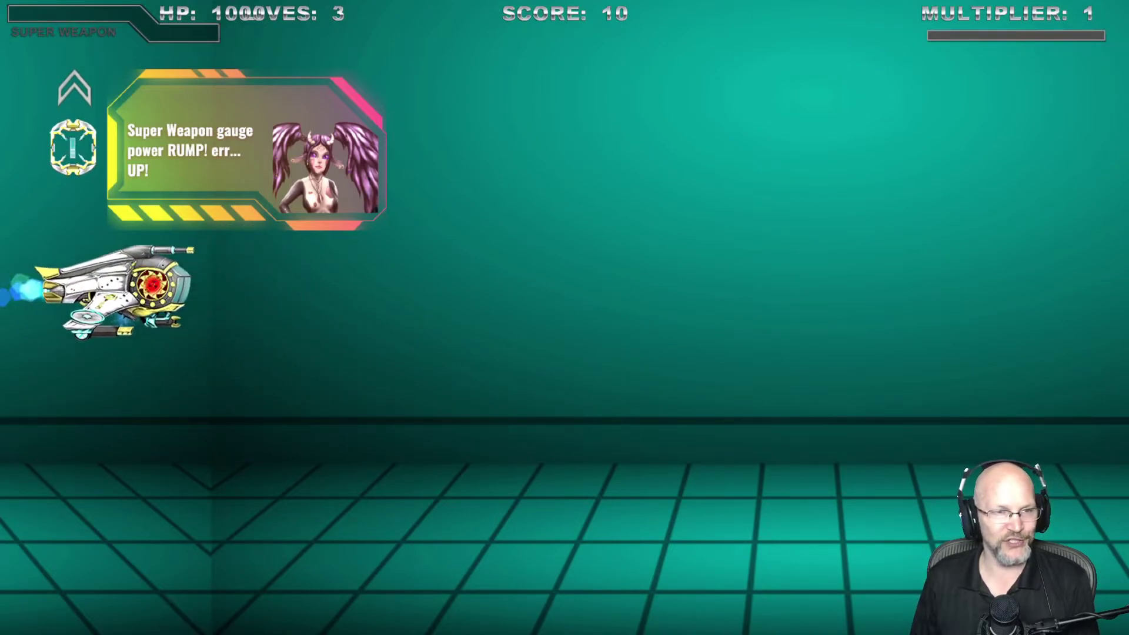
pyautogui.press('Up')
pyautogui.press('Down')
pyautogui.press('Right')
pyautogui.press('Down')
pyautogui.press('Right')
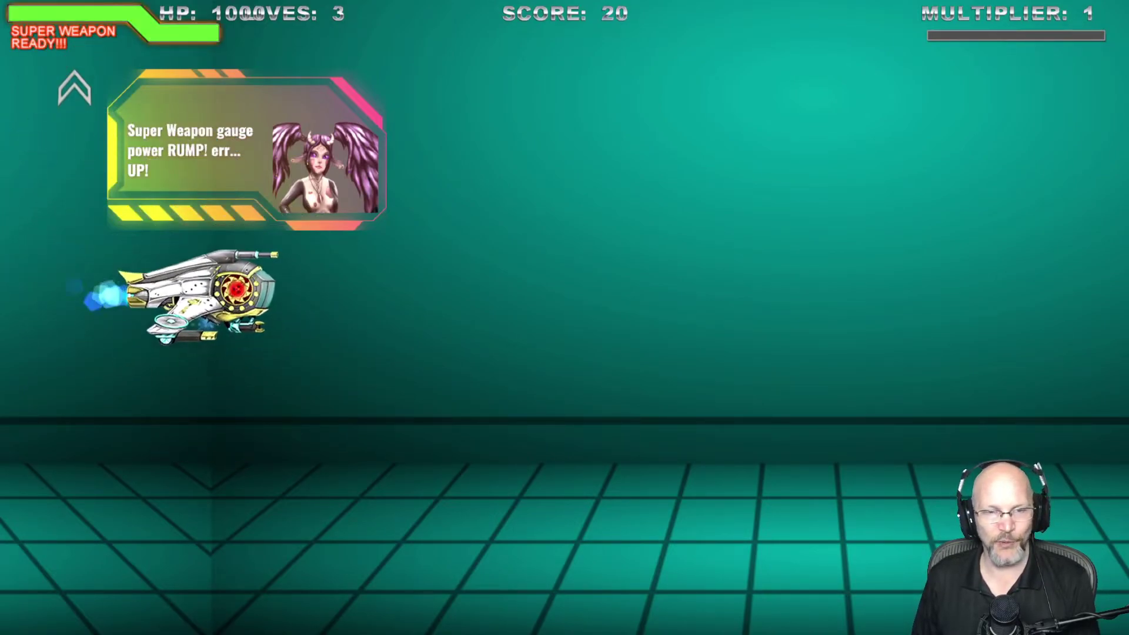
# Step: Fire the super weapon and fly the ship into the Exit portal to leave the tutorial level
pyautogui.press('space')
pyautogui.press('Up')
pyautogui.press('Right')
pyautogui.press('Down')
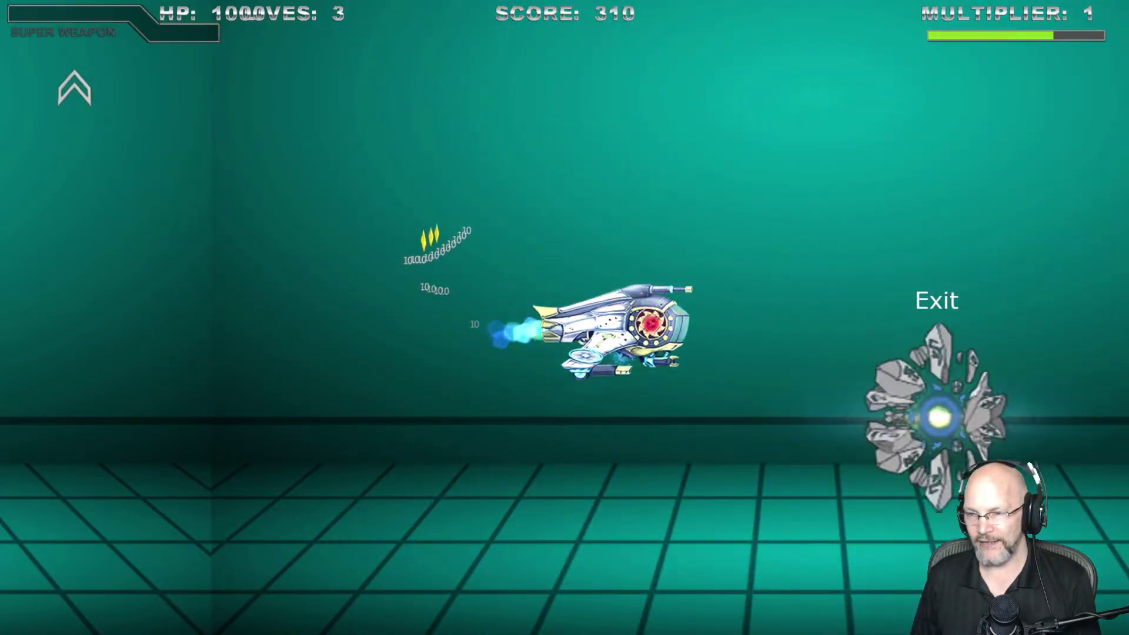
pyautogui.press('Left')
pyautogui.press('Up')
pyautogui.press('Right')
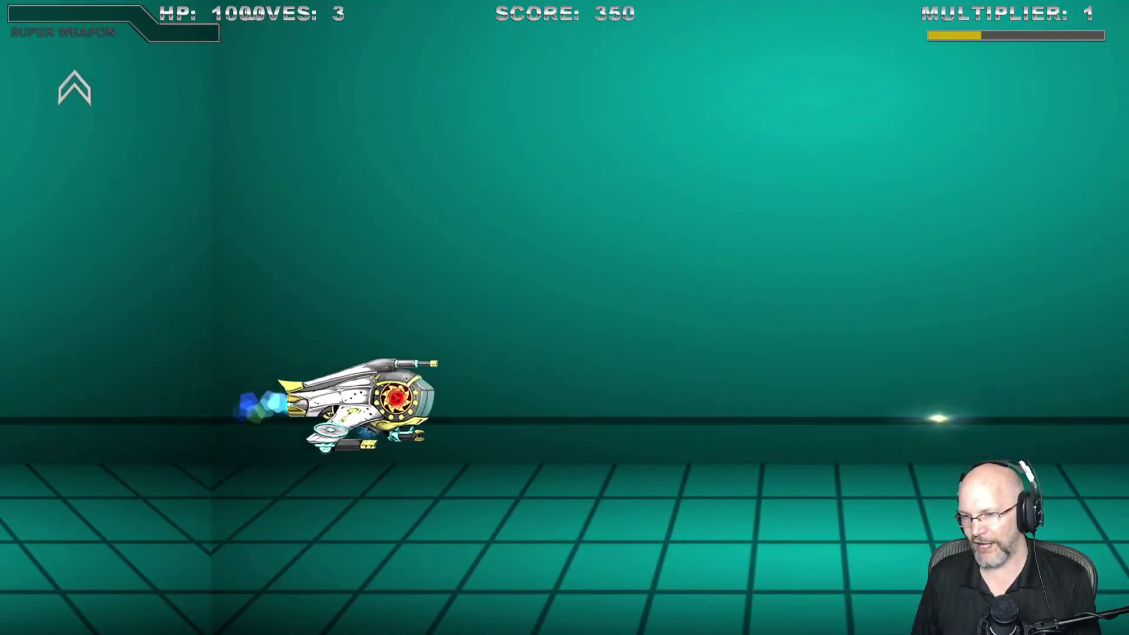
pyautogui.press('Down')
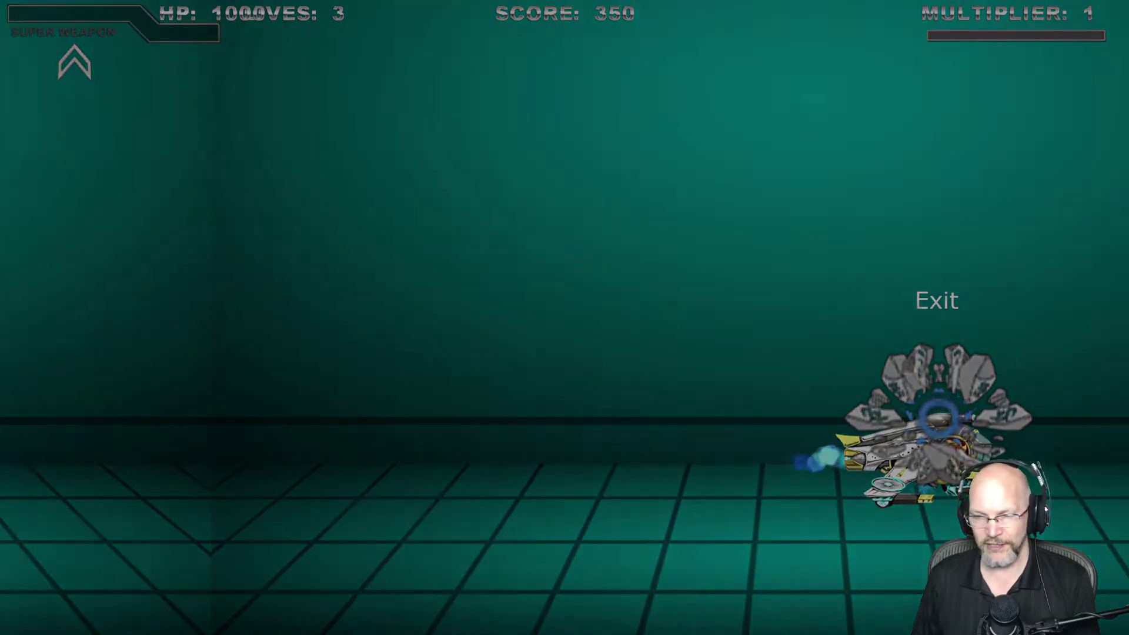